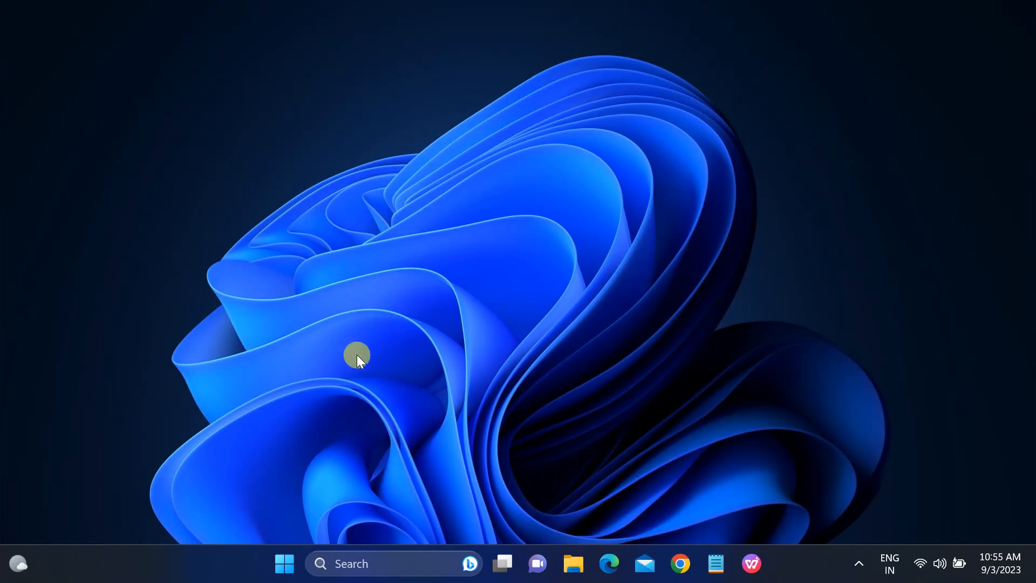
Search Windows for "add or" and open the Add or remove programs page.
left_click(385, 564)
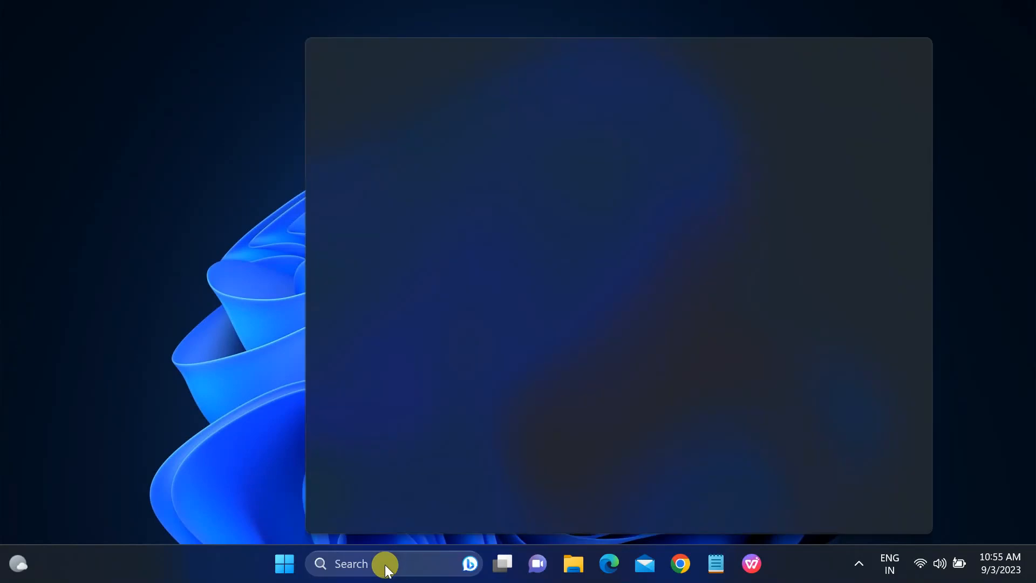
type("add or")
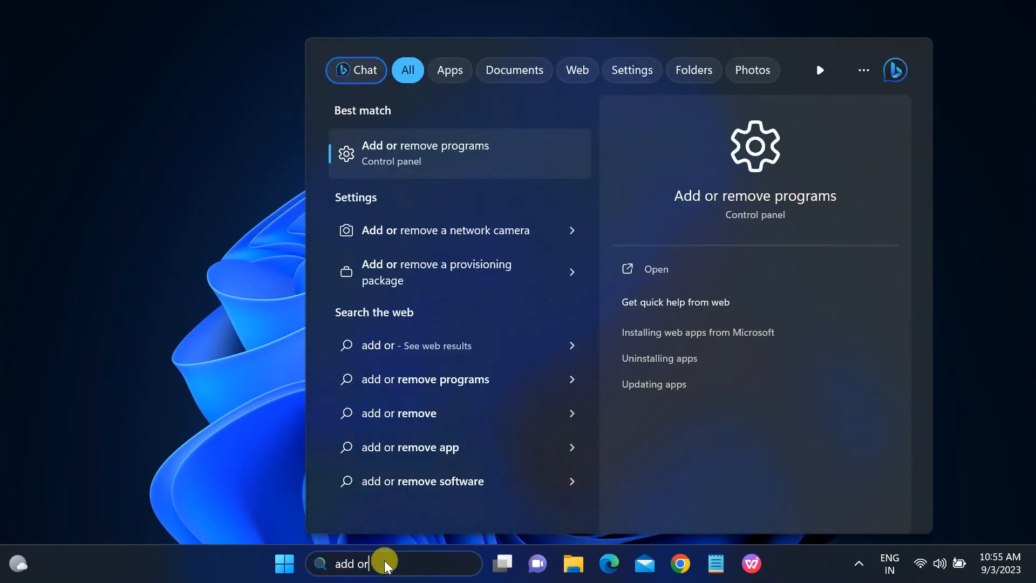
left_click(419, 156)
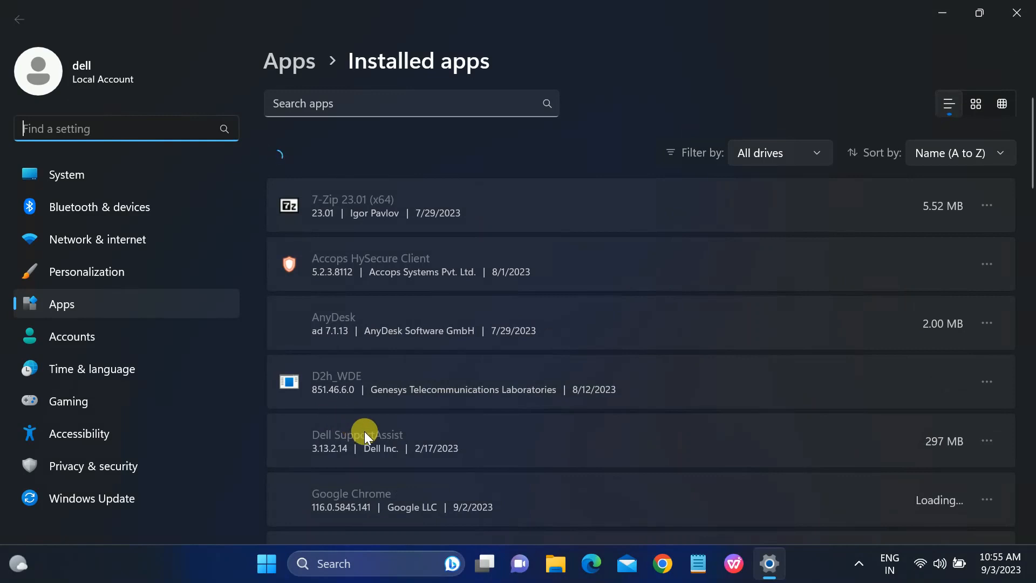
Uninstall the Maps app from the installed apps list.
scroll(365, 431, "down", 10)
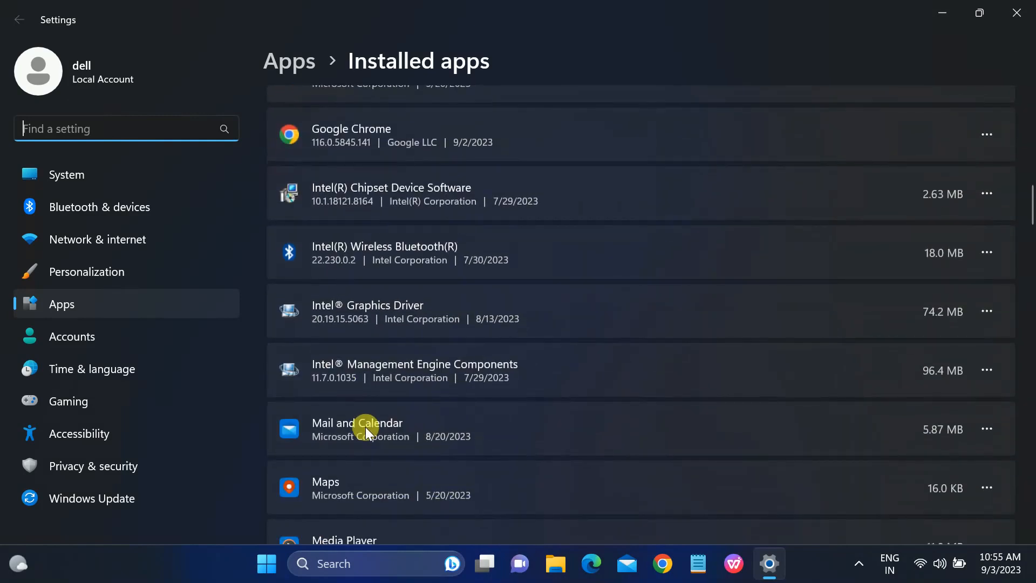
scroll(366, 426, "down", 3)
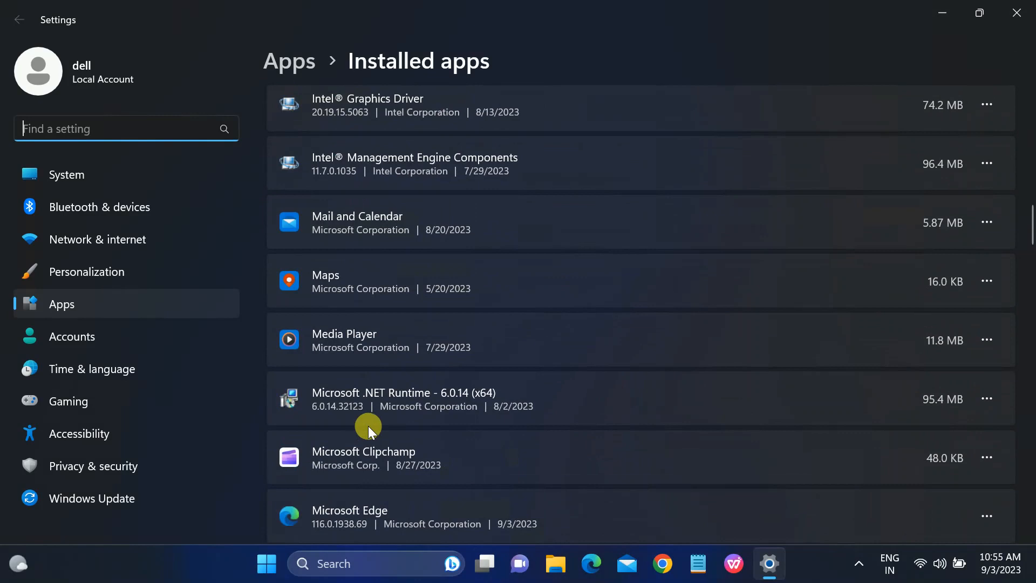
left_click(988, 281)
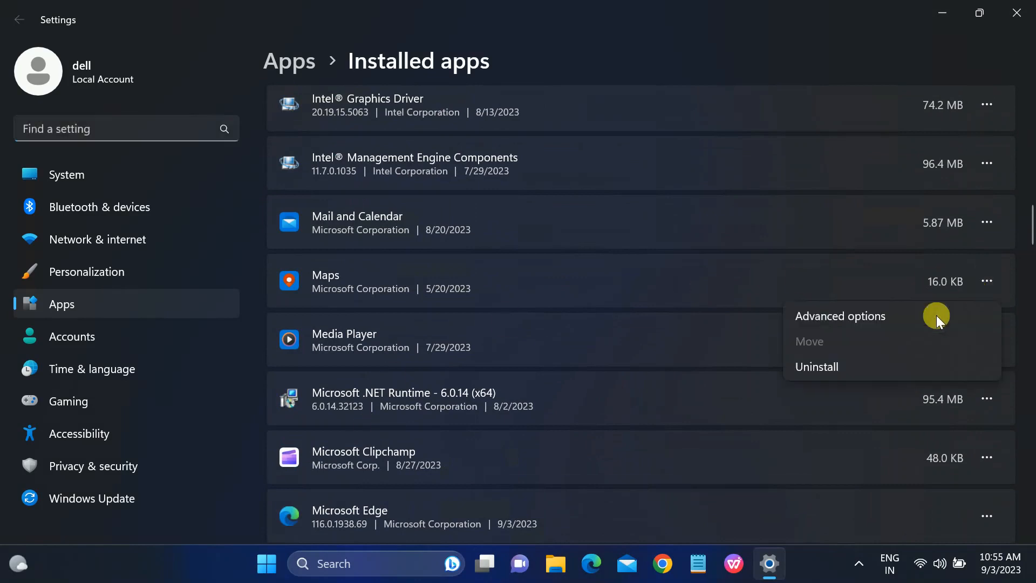
left_click(827, 361)
left_click(962, 360)
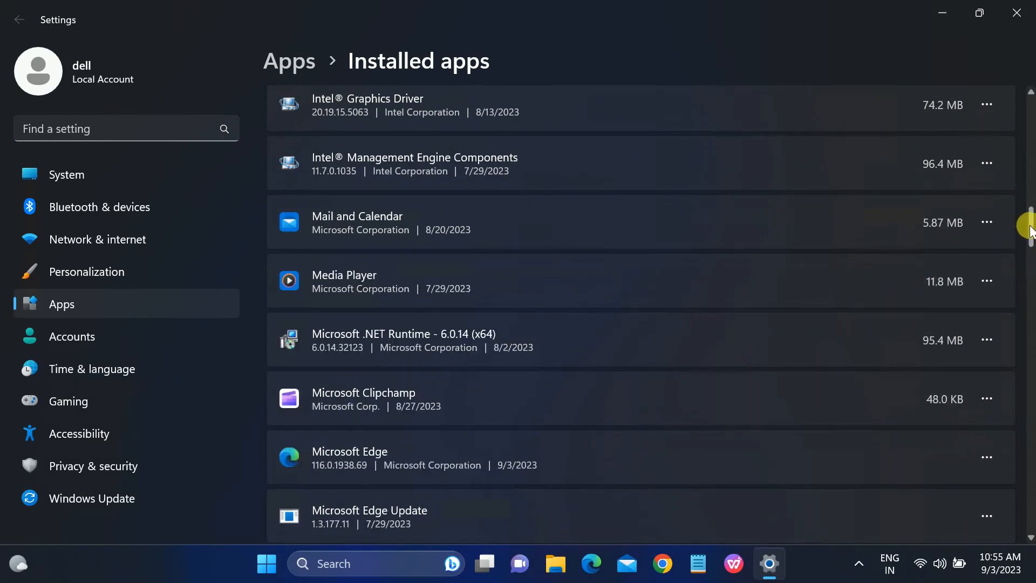
Uninstall the Mixed Reality Portal app.
left_click_drag(1029, 231, 1011, 298)
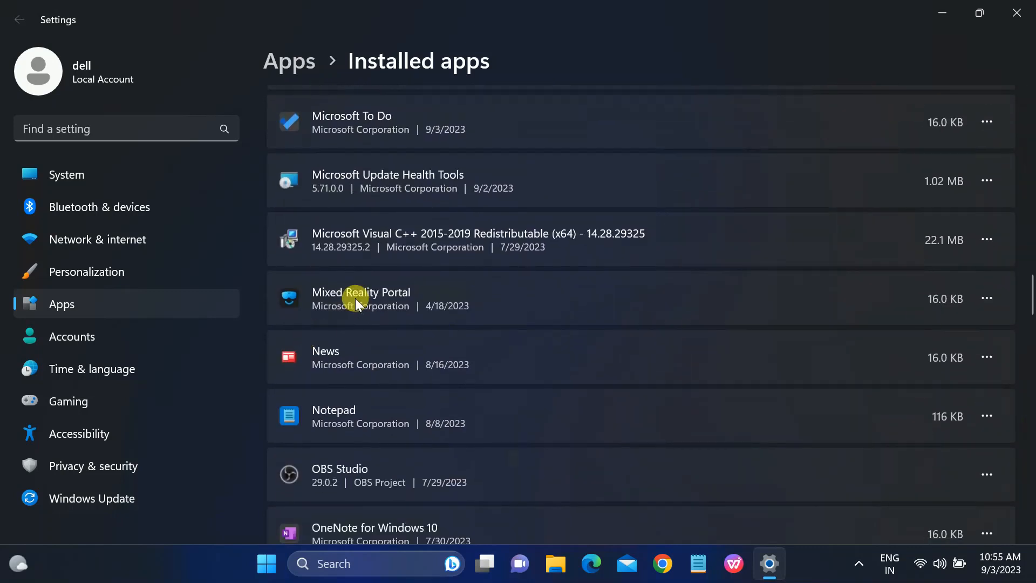
left_click(981, 301)
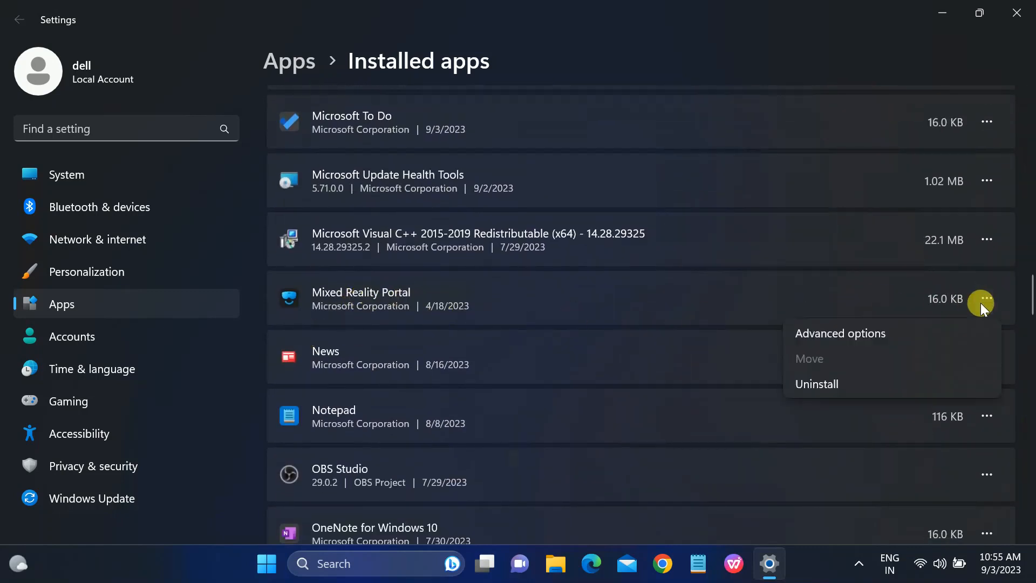
left_click(824, 377)
left_click(937, 385)
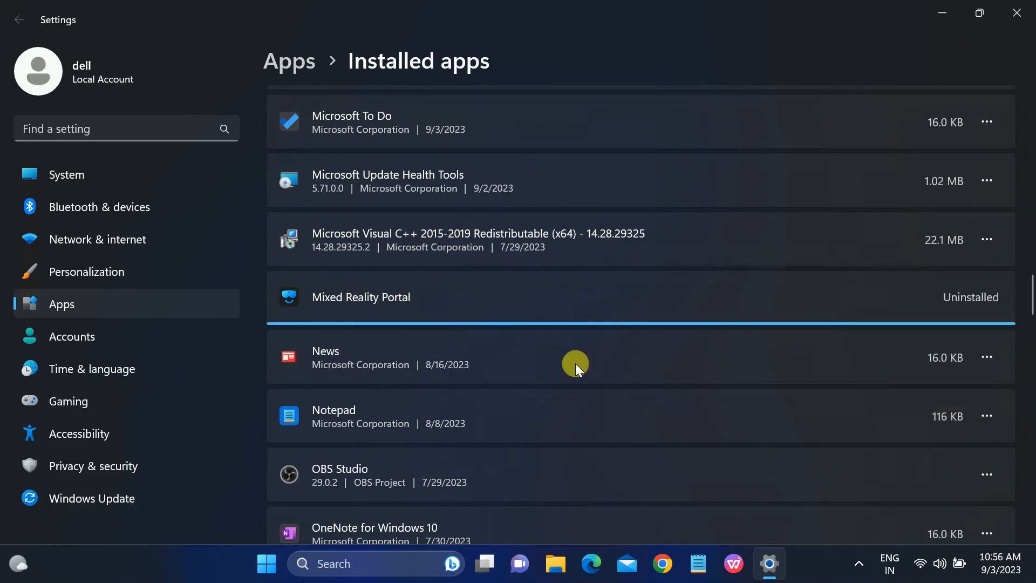
Uninstall the Microsoft News app from the installed apps list.
left_click(983, 361)
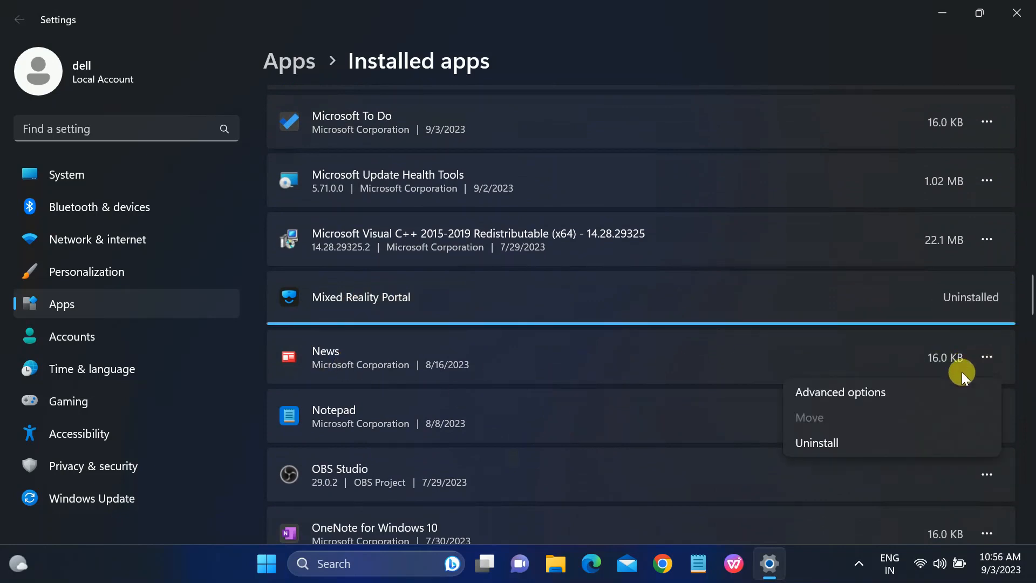
left_click(835, 445)
left_click(942, 395)
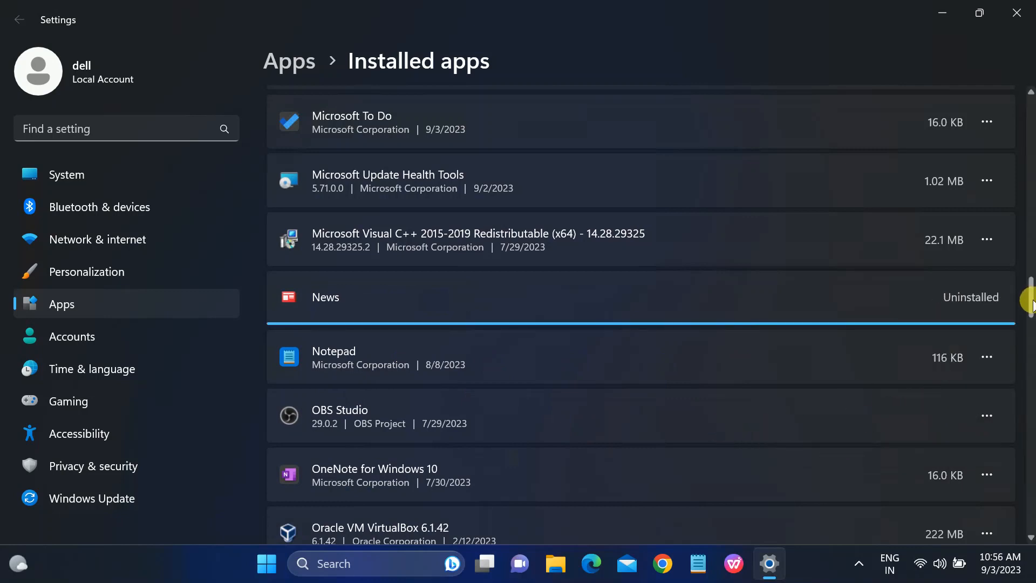
Examine the advanced options of Phone Link, including its reset and uninstall sections, and return to the installed apps list.
left_click_drag(1030, 305, 1026, 350)
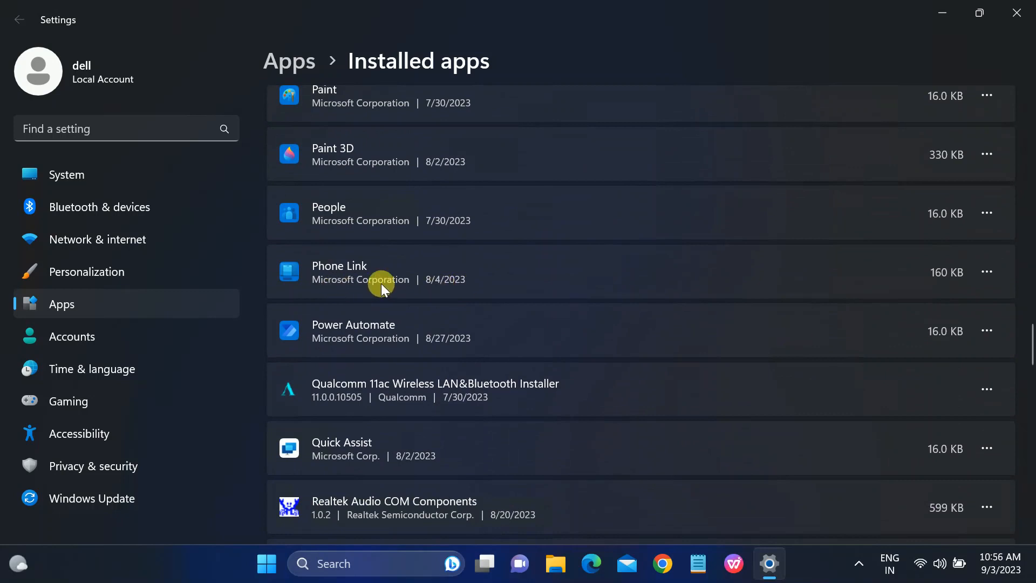
left_click(986, 273)
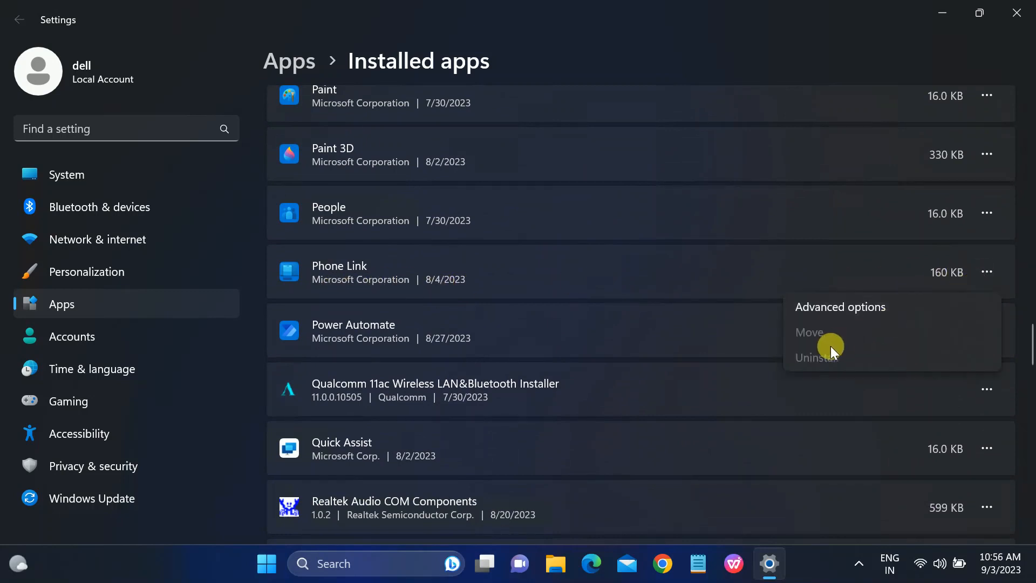
left_click(829, 310)
scroll(528, 345, "down", 3)
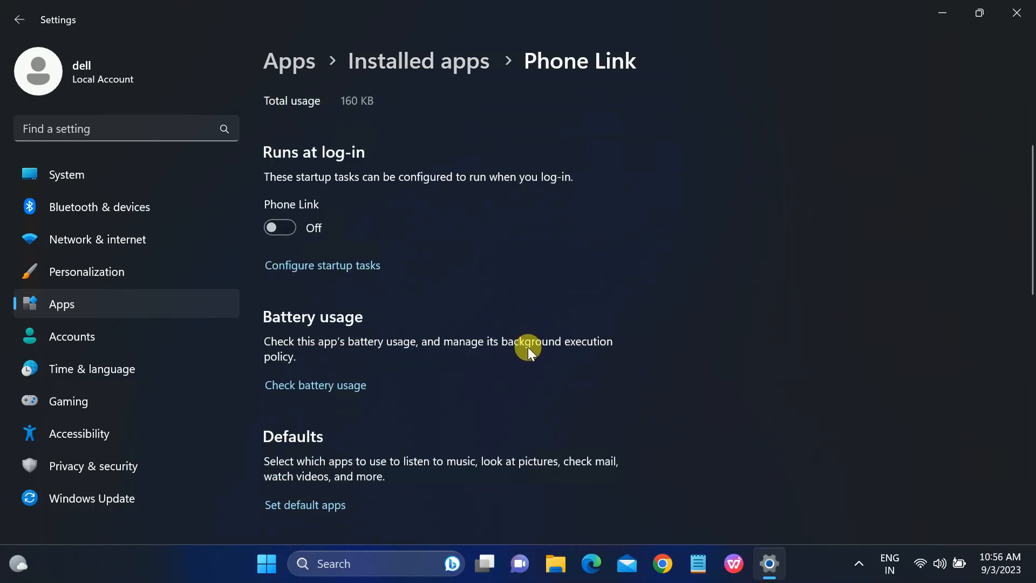
scroll(529, 348, "down", 7)
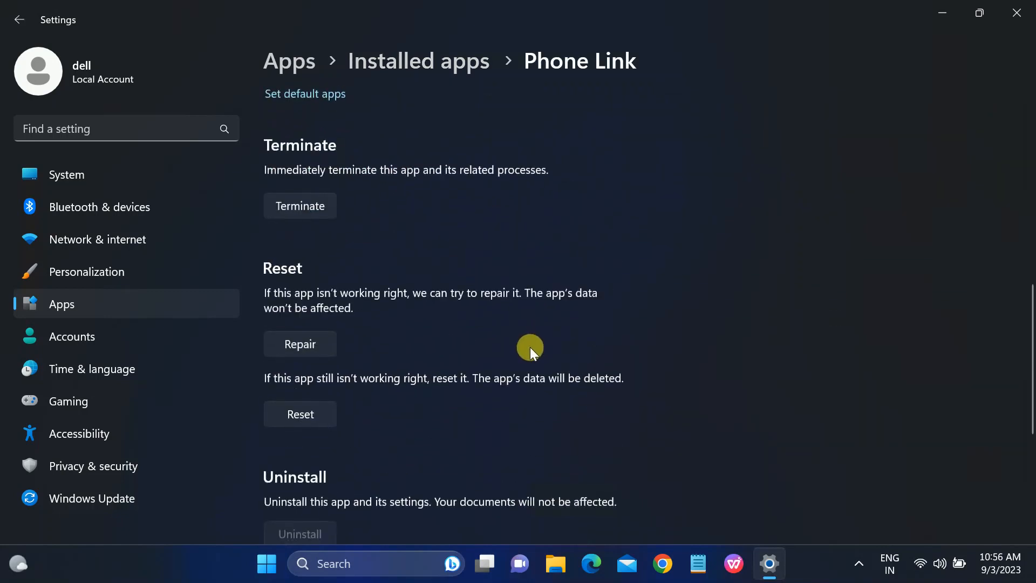
scroll(534, 348, "down", 3)
scroll(533, 345, "up", 13)
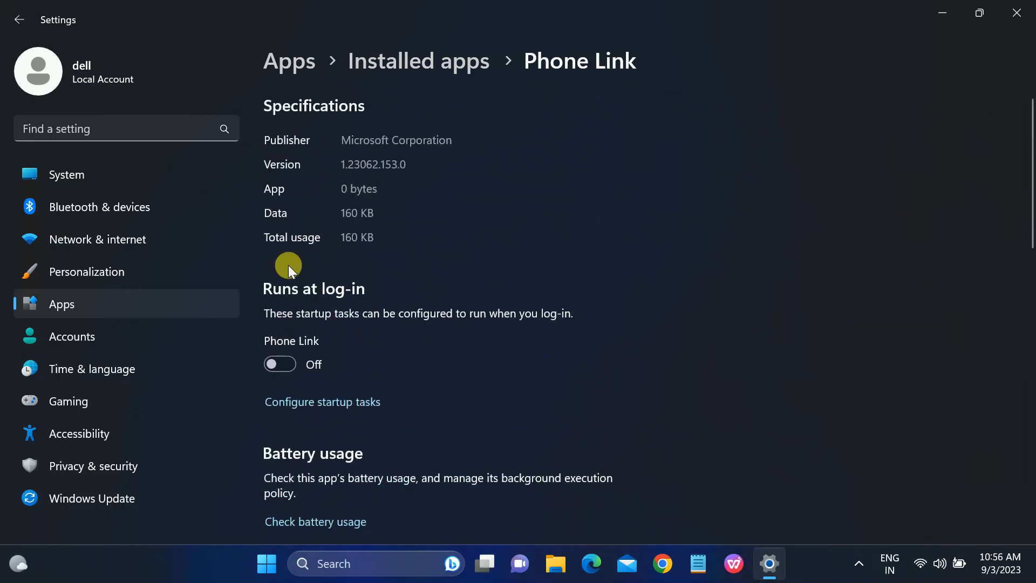
left_click(18, 21)
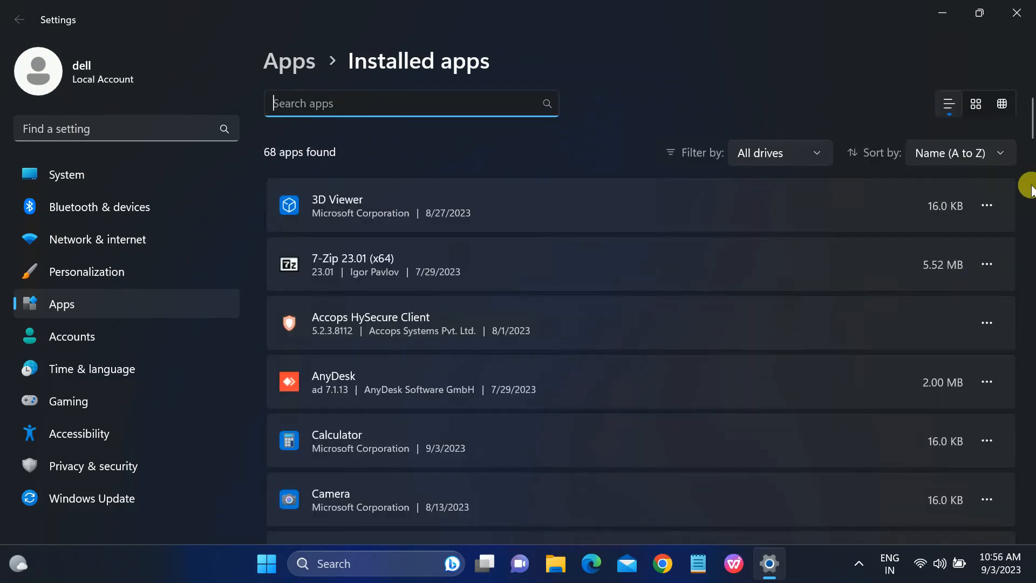
Uninstall the Dell SupportAssist app dated 2/17/2023 and sized 32.2 KB.
scroll(1026, 257, "down", 10)
scroll(1015, 297, "down", 15)
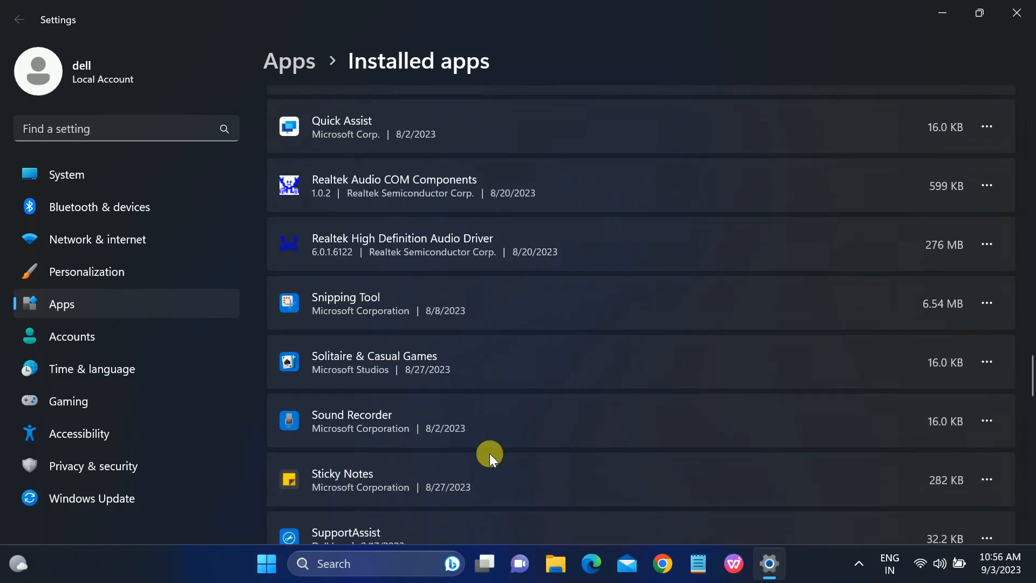
scroll(490, 453, "down", 3)
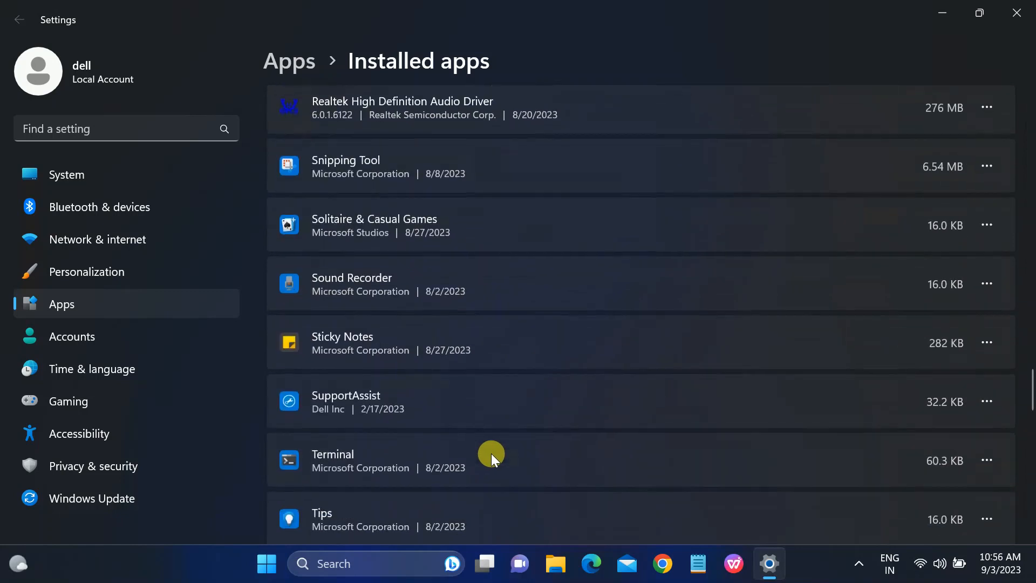
scroll(491, 453, "down", 2)
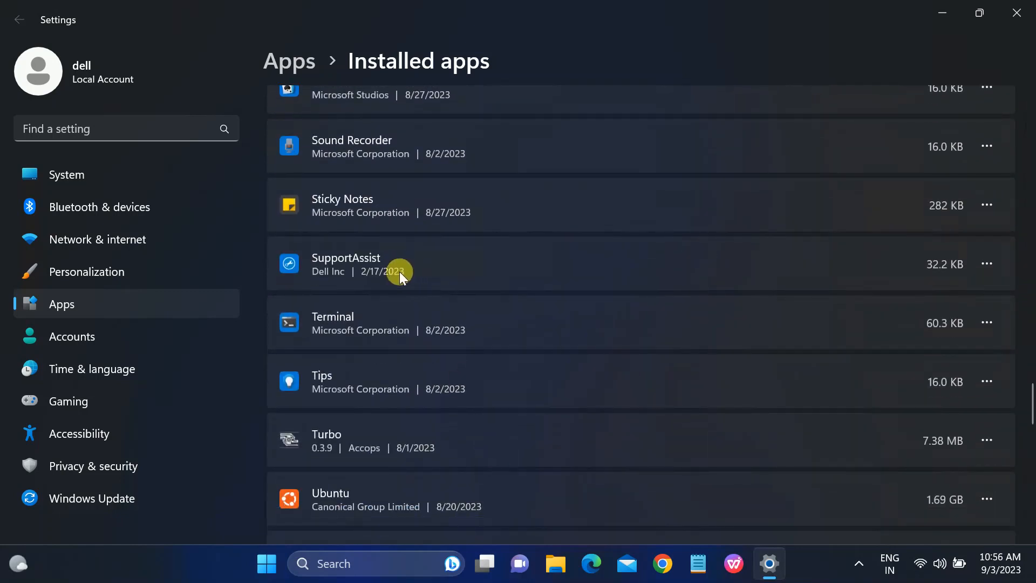
left_click(988, 262)
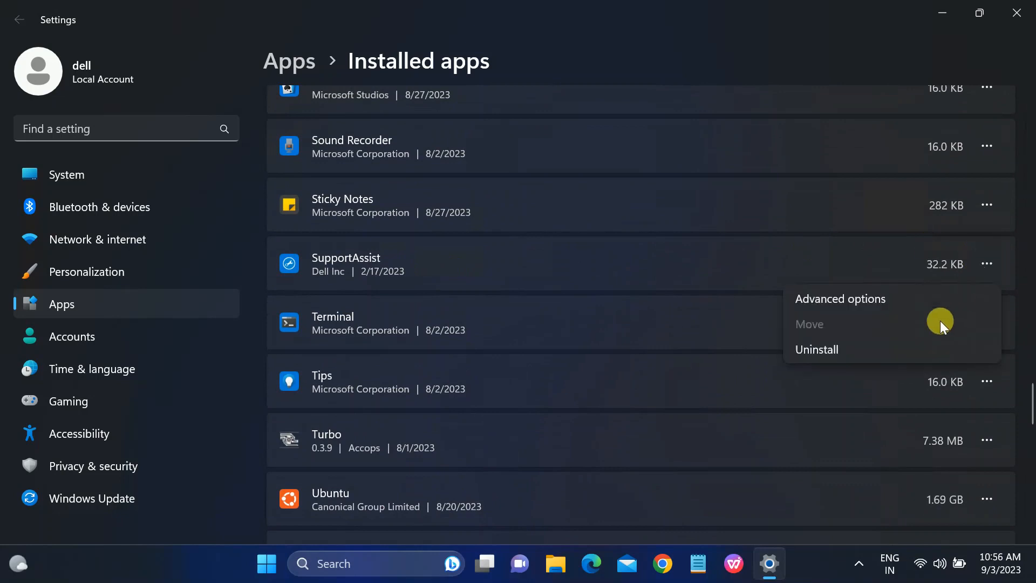
left_click(839, 348)
left_click(935, 355)
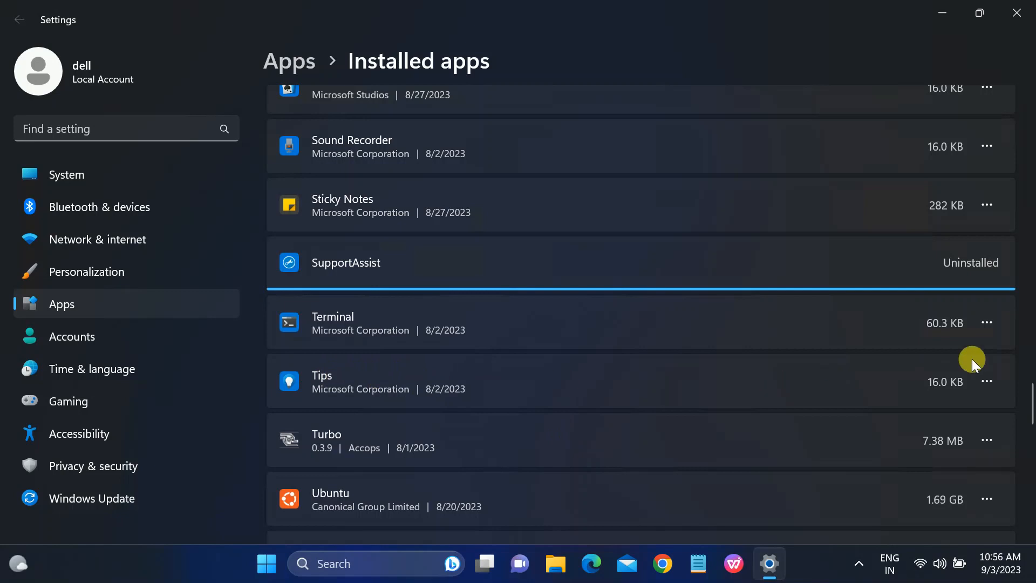
Uninstall the Microsoft Tips app from the installed apps list.
left_click(984, 376)
left_click(822, 468)
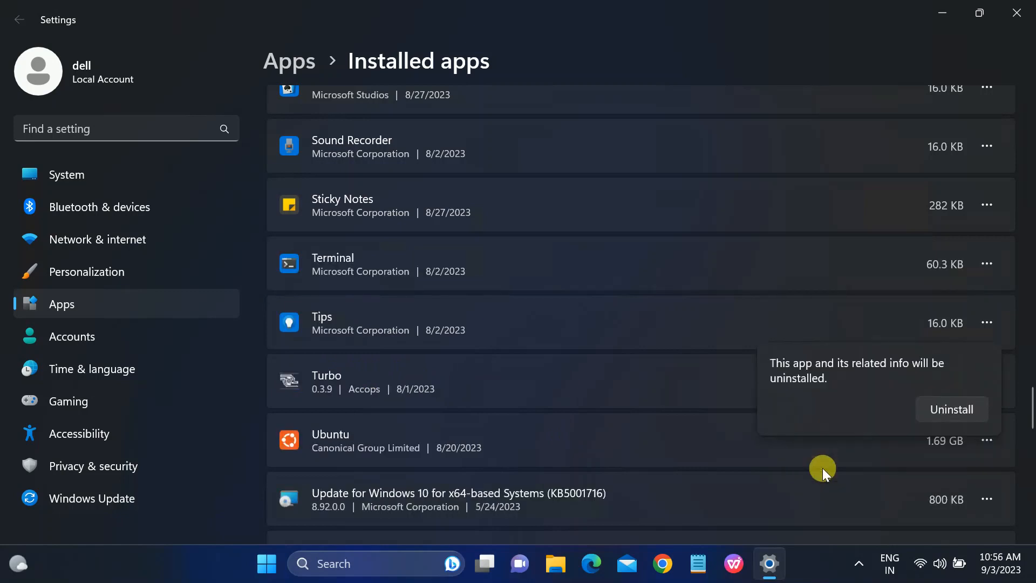
left_click(946, 413)
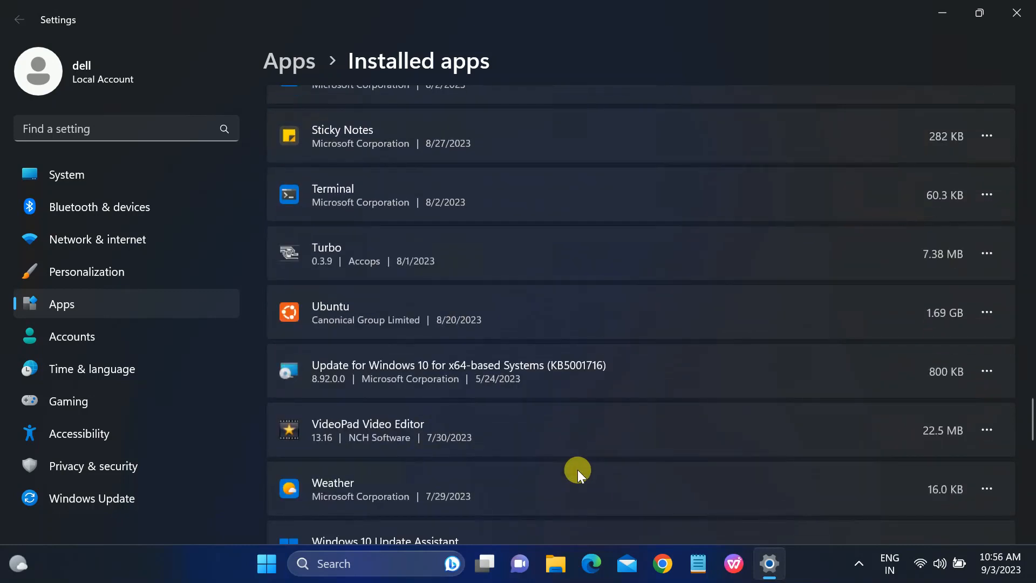
Uninstall Windows PC Health Check version 3.7.2204.15001.
scroll(577, 469, "down", 1)
scroll(578, 469, "down", 1)
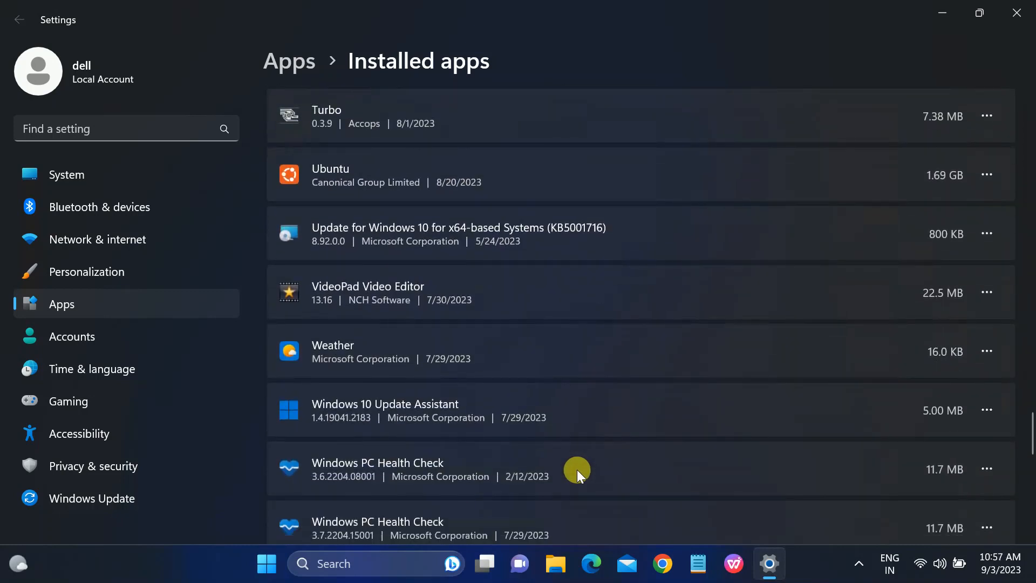
scroll(577, 470, "down", 1)
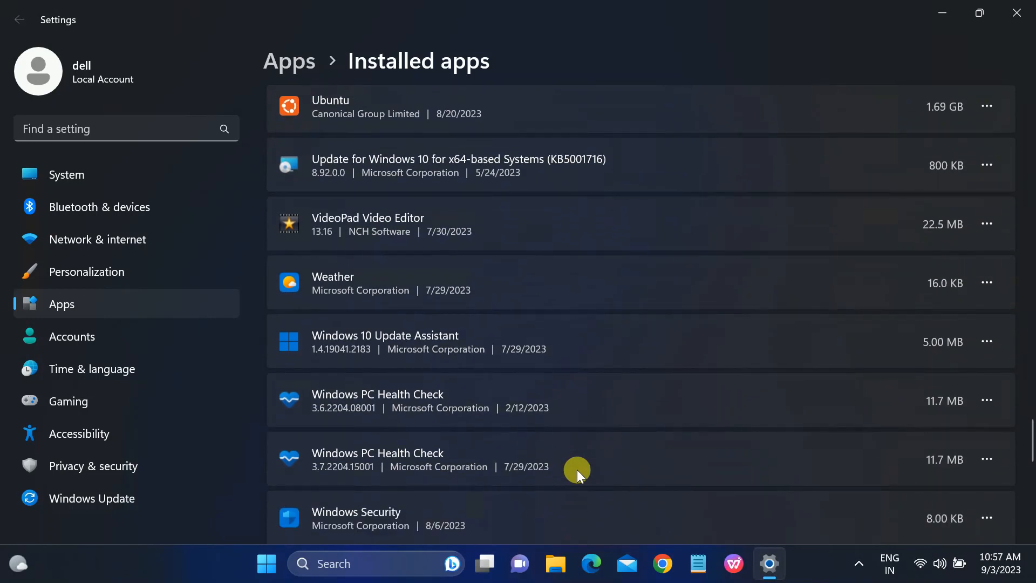
scroll(578, 470, "down", 1)
scroll(577, 468, "down", 2)
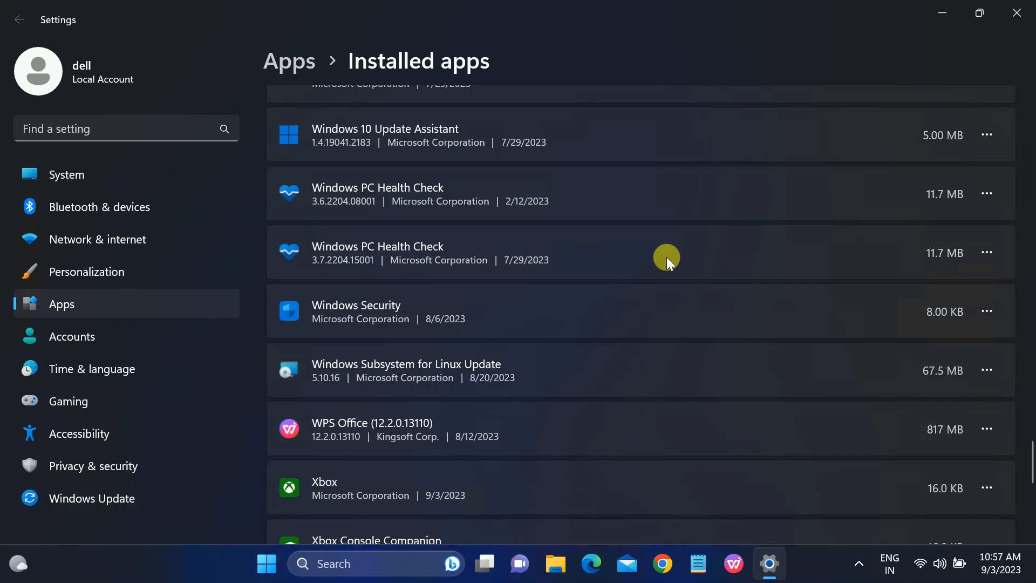
left_click(997, 257)
left_click(815, 318)
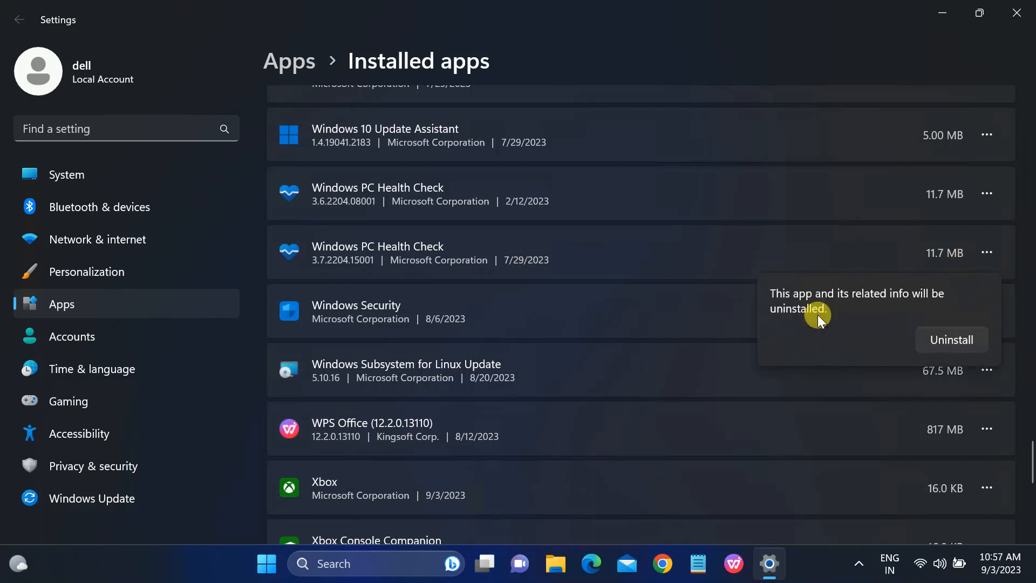
left_click(950, 340)
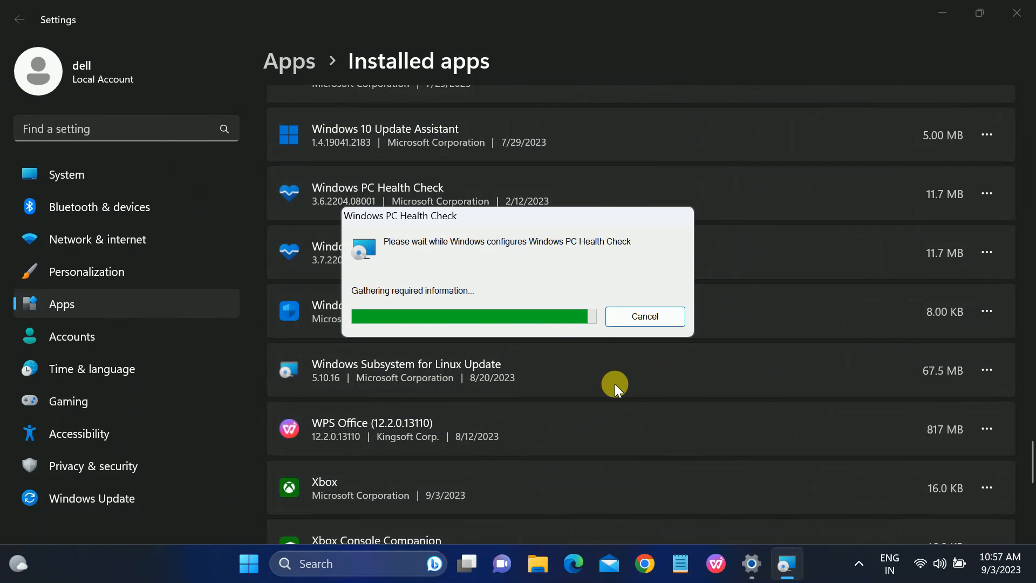
Review the remaining installed apps through the end of the list and close Settings.
scroll(614, 384, "down", 1)
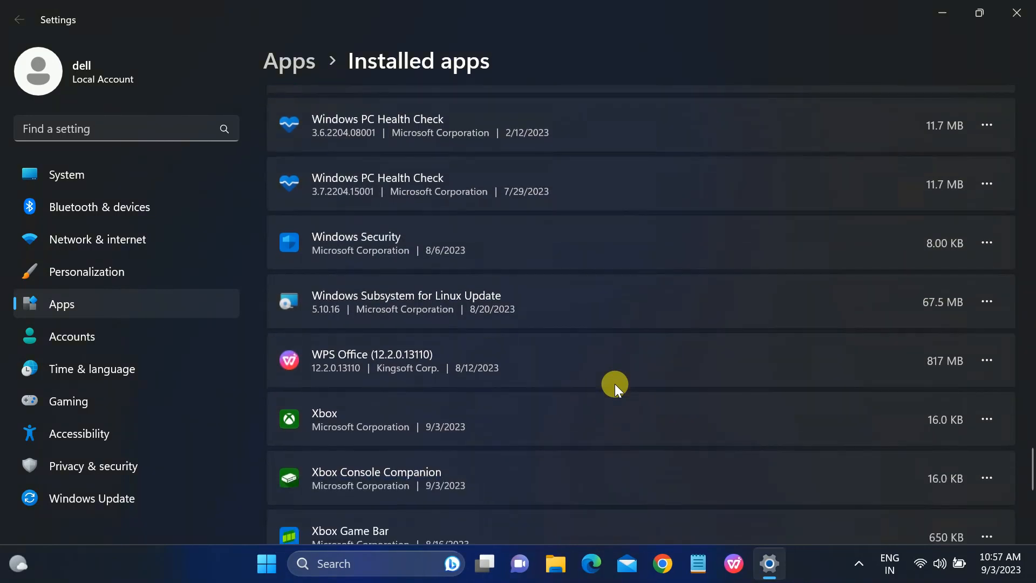
scroll(332, 377, "down", 2)
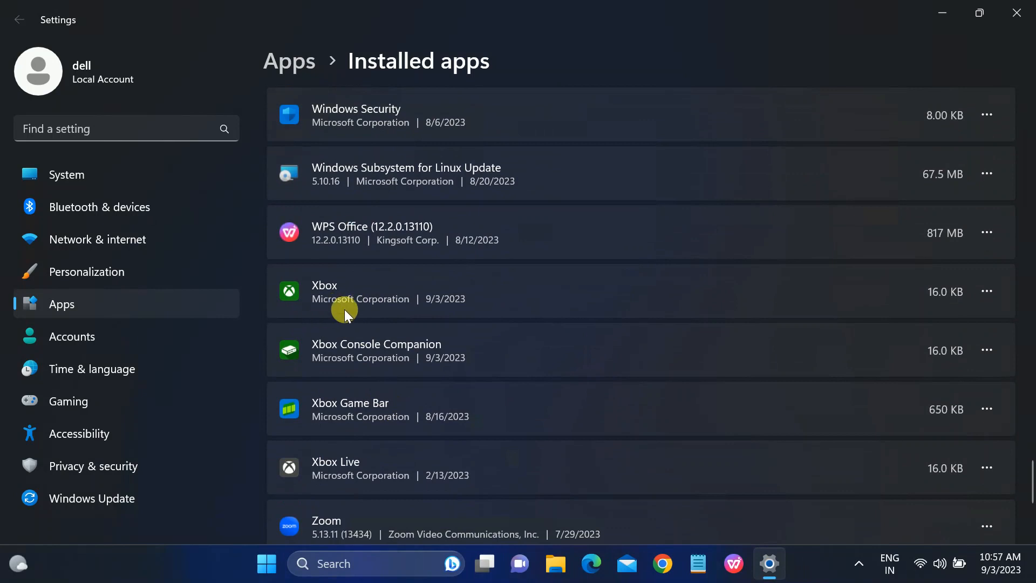
scroll(344, 309, "down", 3)
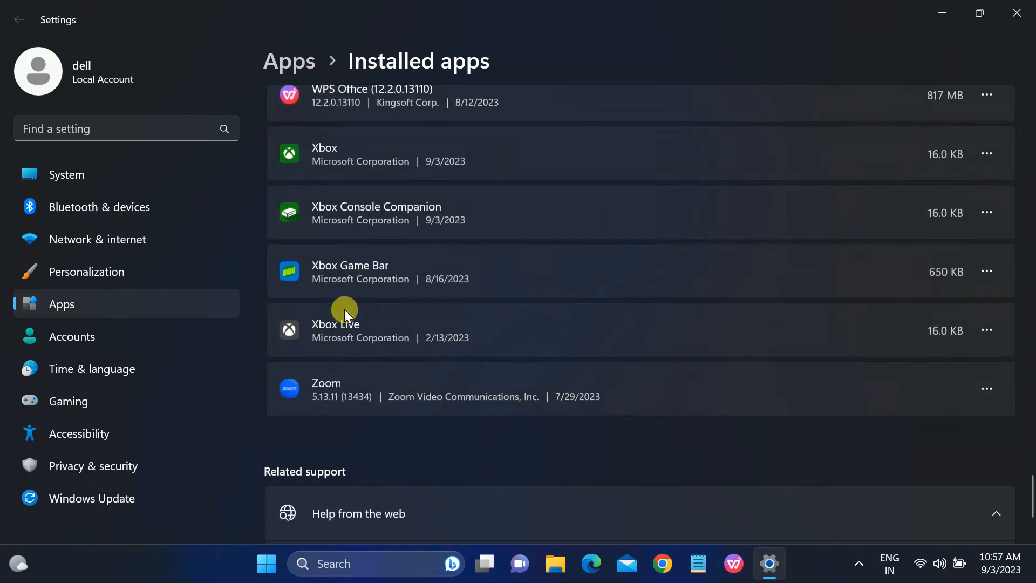
scroll(344, 309, "down", 3)
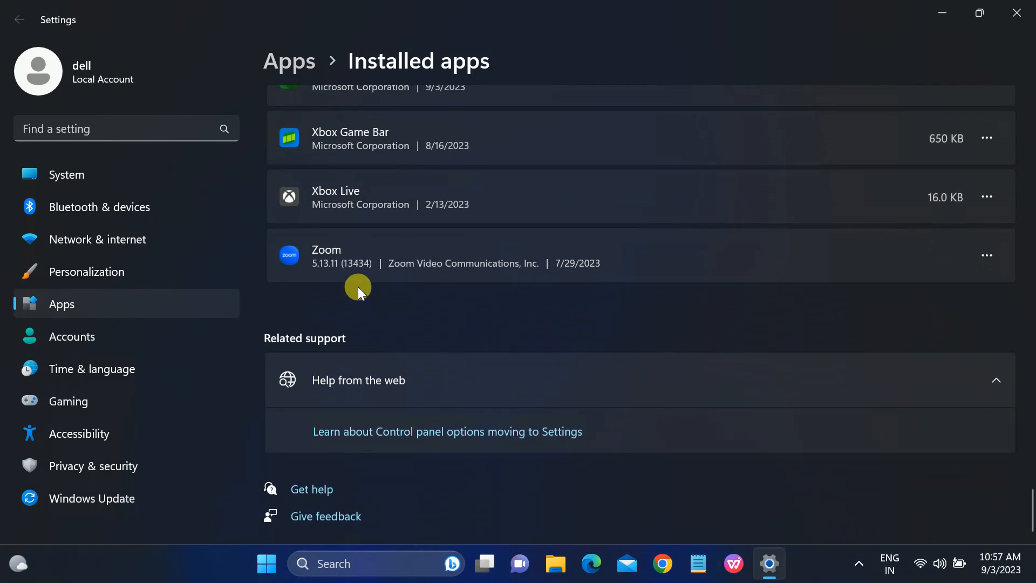
left_click(1015, 14)
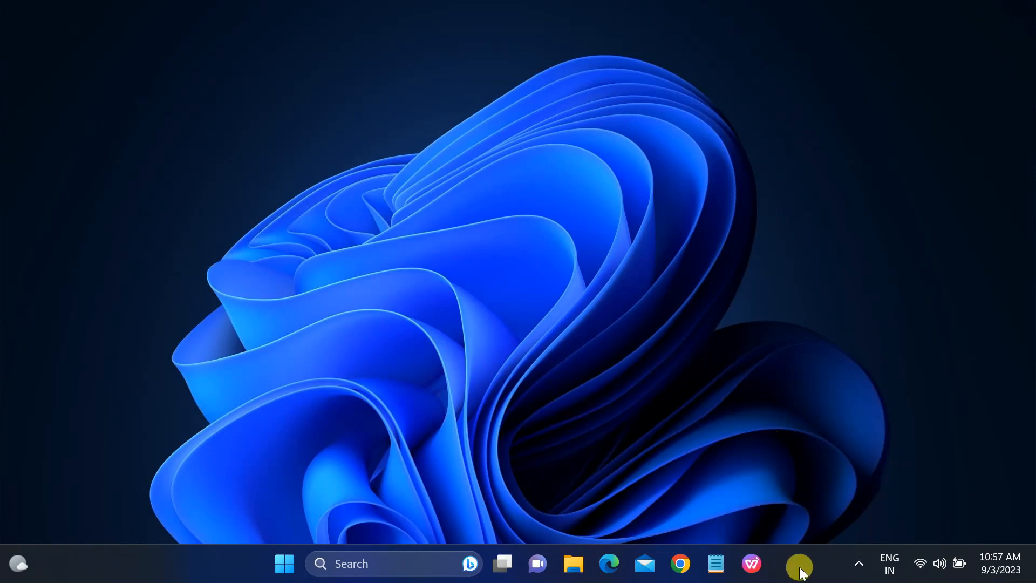
Open Task Manager in a maximized window and show its list of startup apps.
right_click(798, 572)
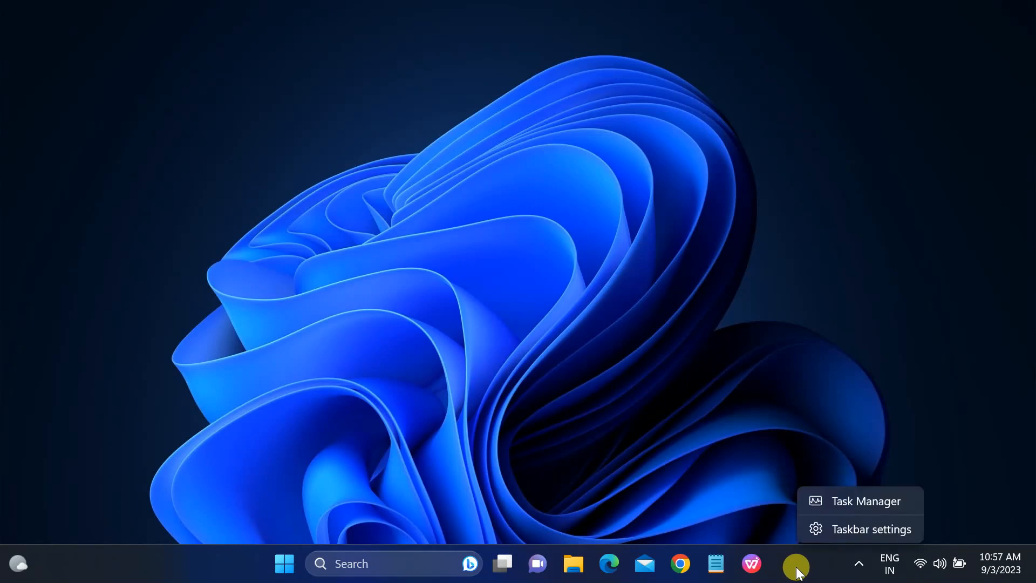
left_click(858, 502)
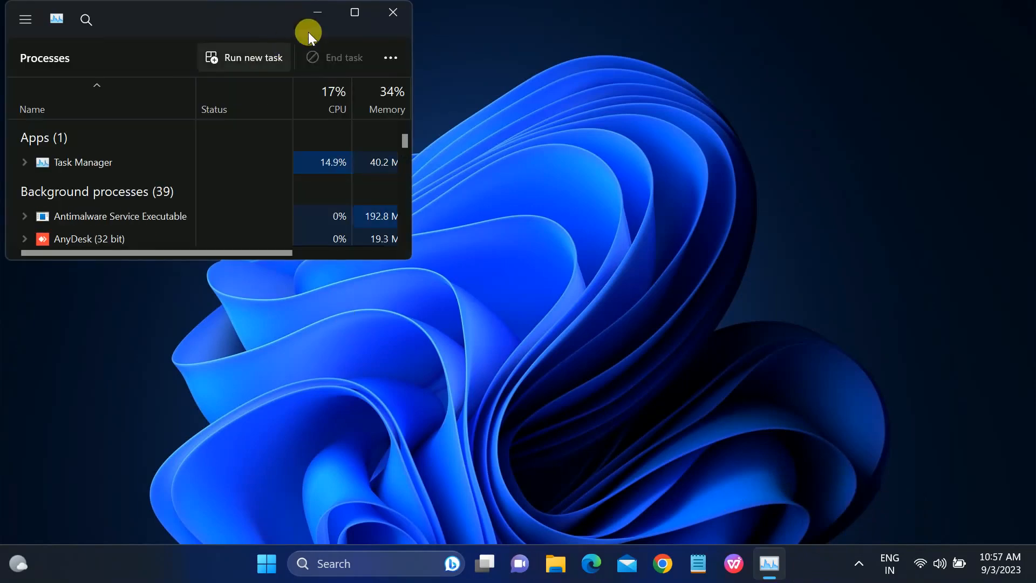
left_click(354, 11)
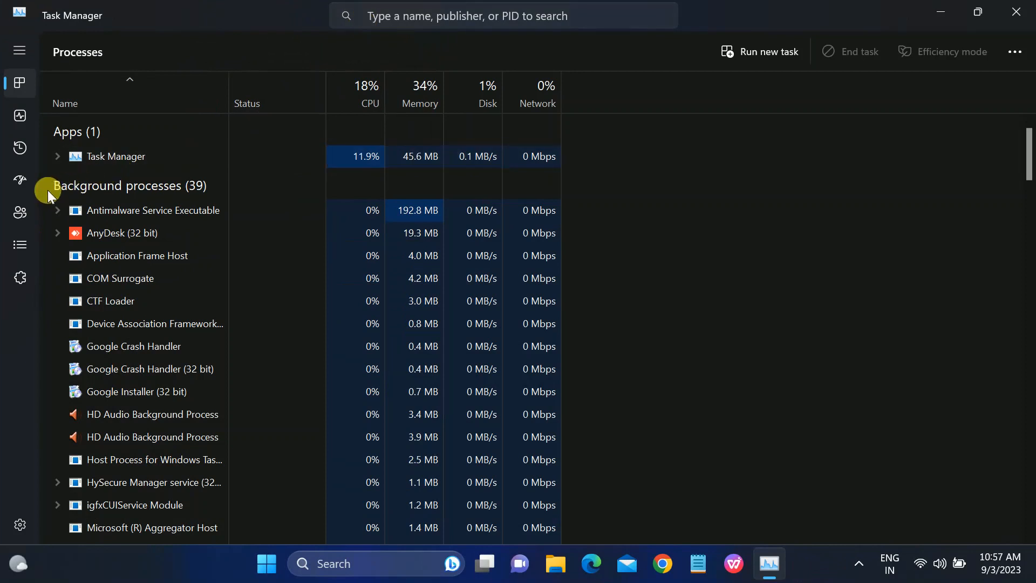
left_click(21, 117)
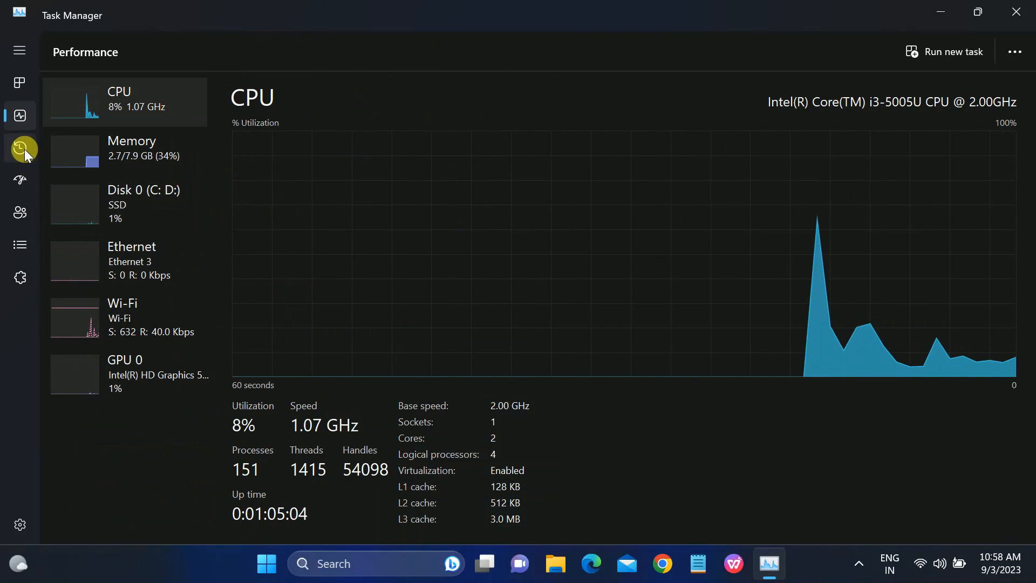
left_click(21, 182)
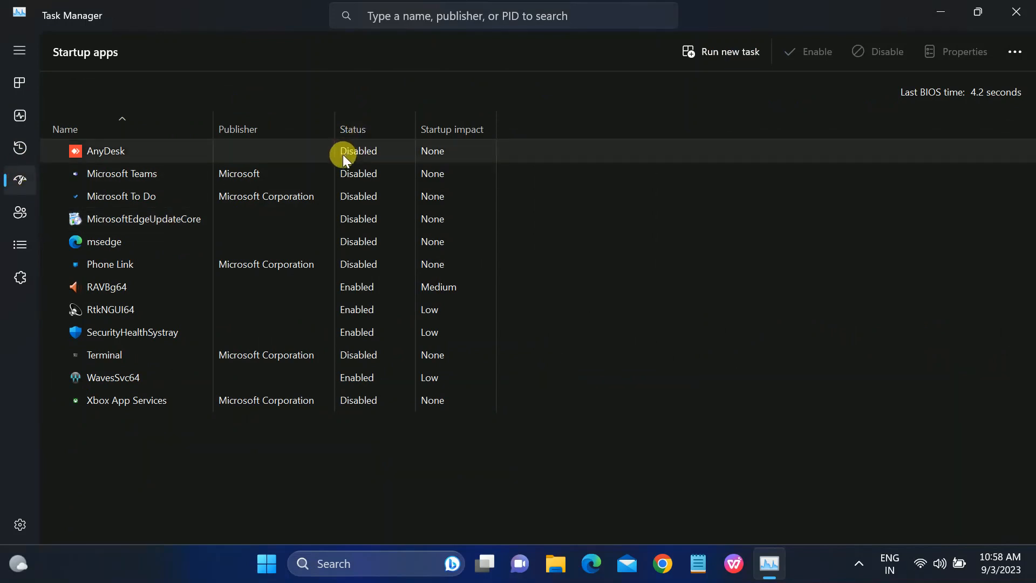
Enable Microsoft Teams and Microsoft To Do as startup apps.
right_click(253, 179)
left_click(299, 188)
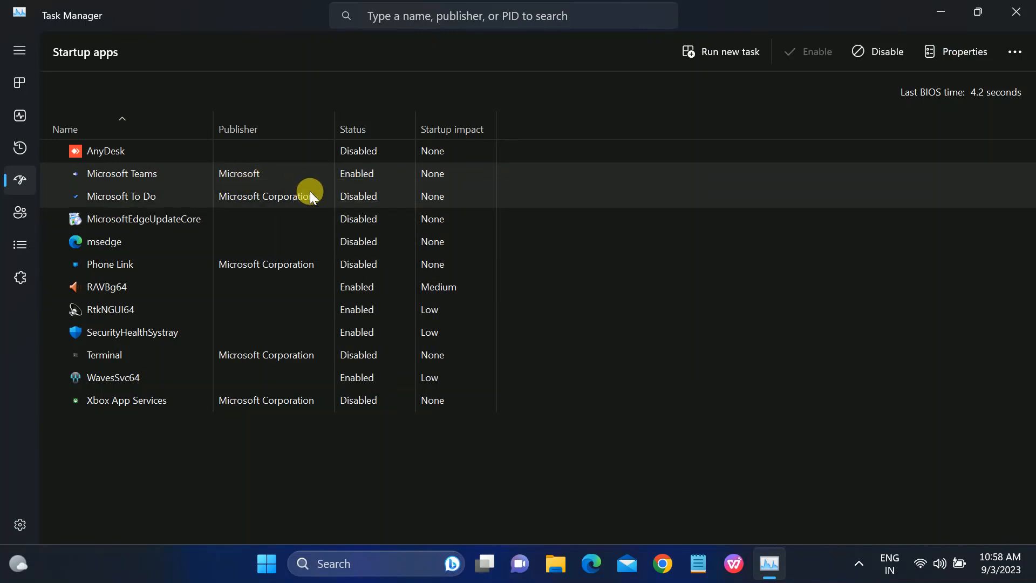
right_click(308, 197)
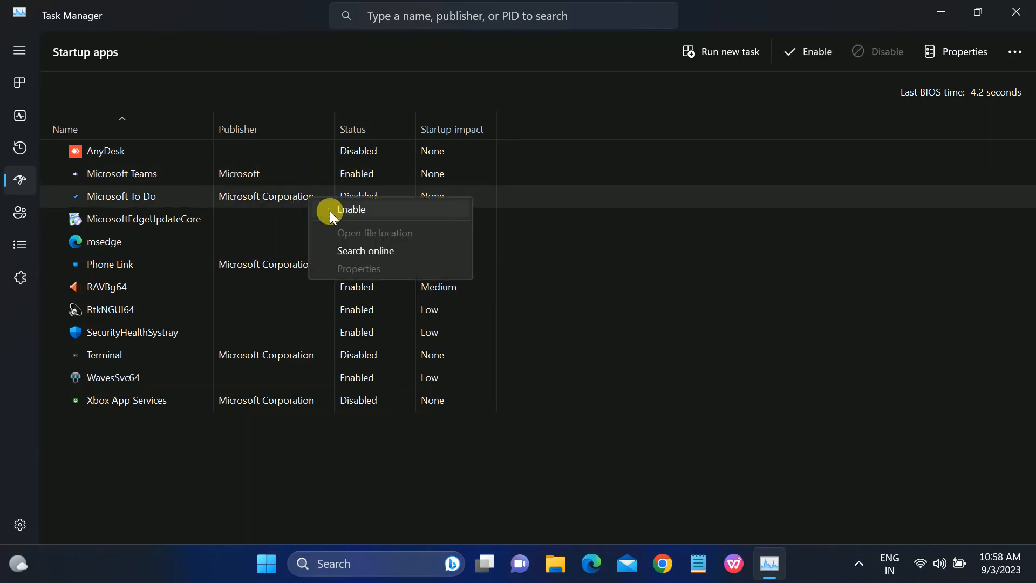
left_click(329, 211)
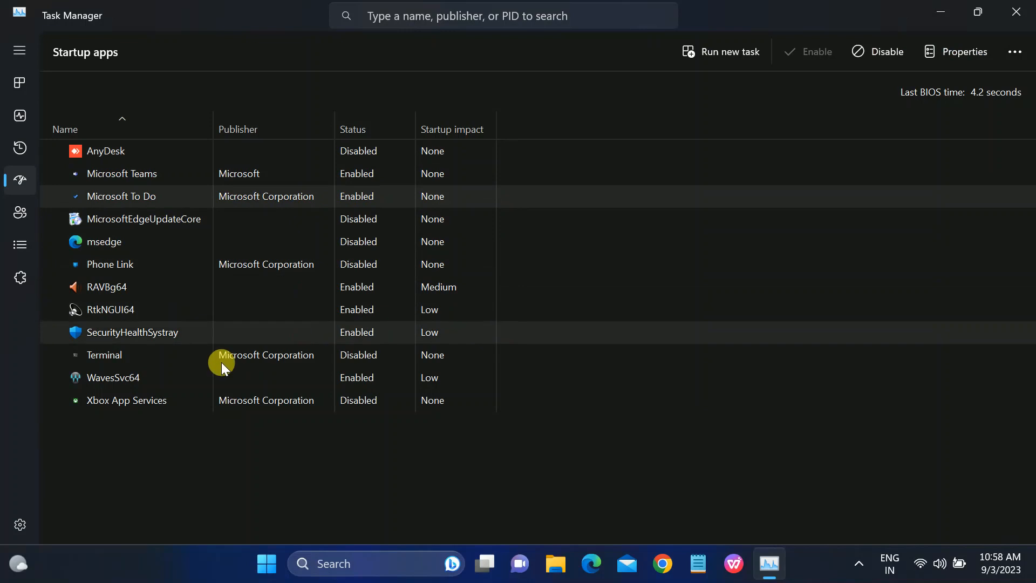
Disable Microsoft Teams and Microsoft To Do in the startup apps list.
left_click(319, 154)
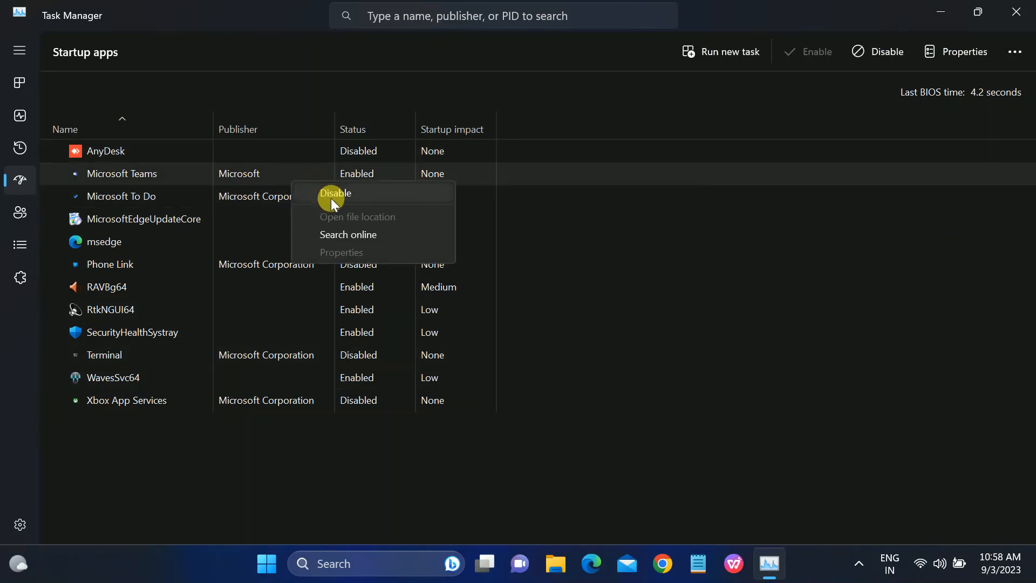
left_click(331, 198)
right_click(294, 199)
left_click(325, 211)
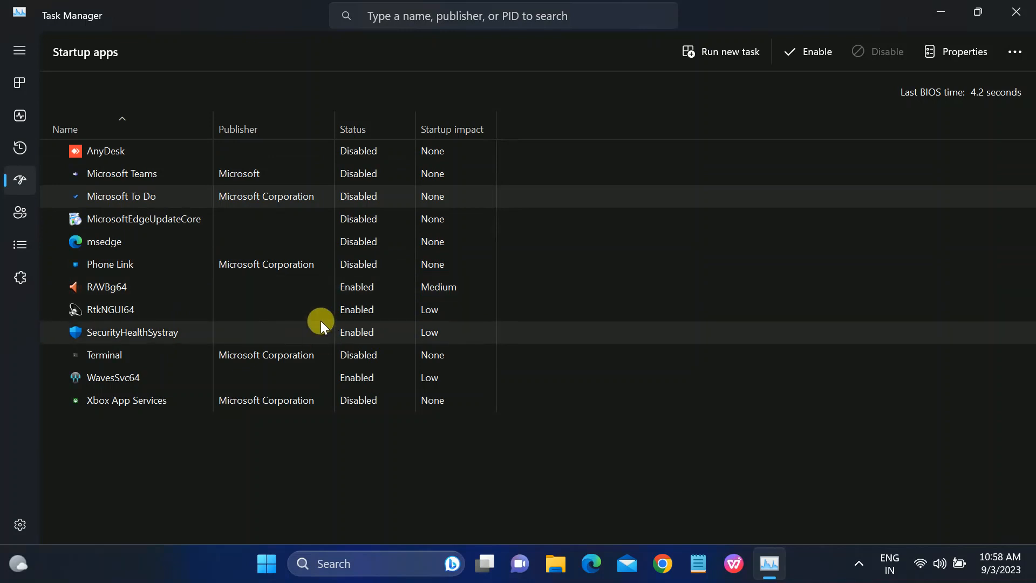
Check the WavesSvc64, Xbox App Services and SecurityHealthSystray startup entries without changing them, and close Task Manager.
left_click(274, 377)
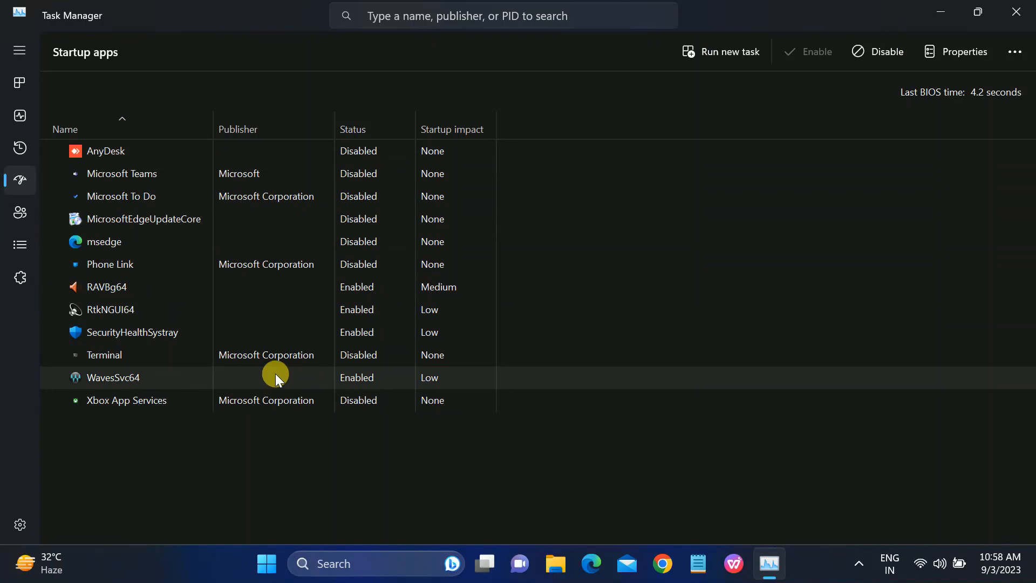
right_click(275, 375)
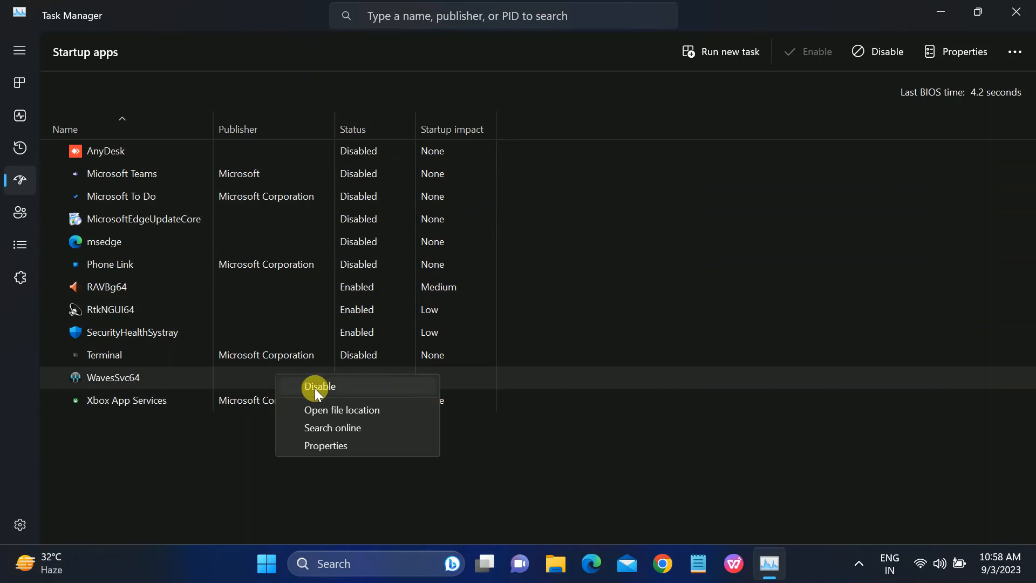
left_click(200, 404)
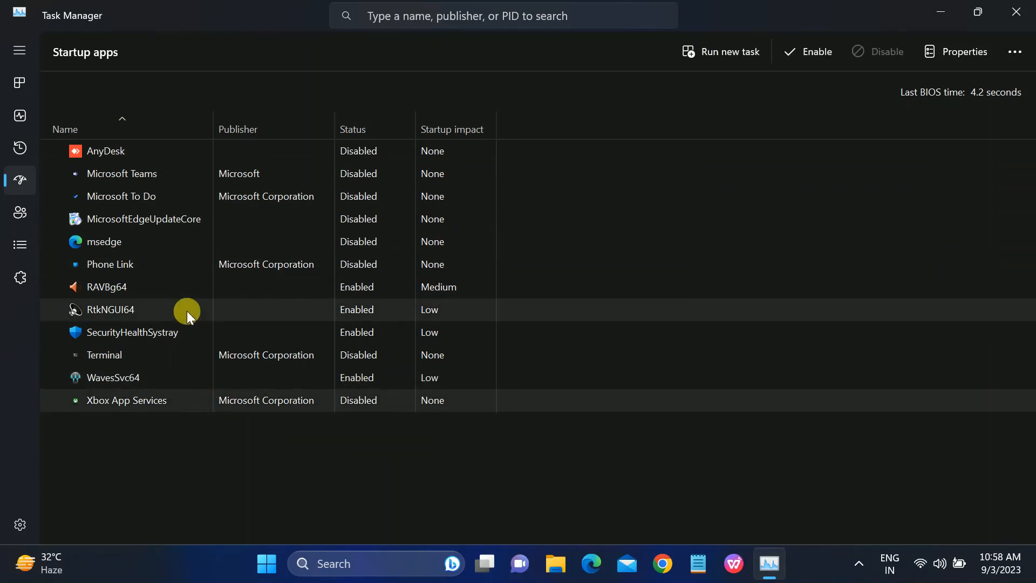
left_click(159, 324)
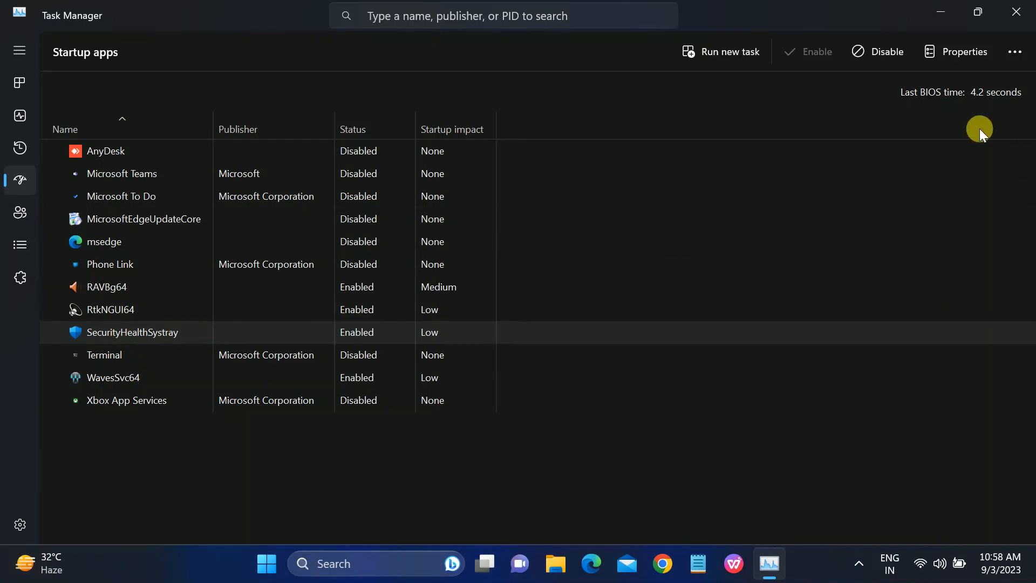
left_click(1016, 12)
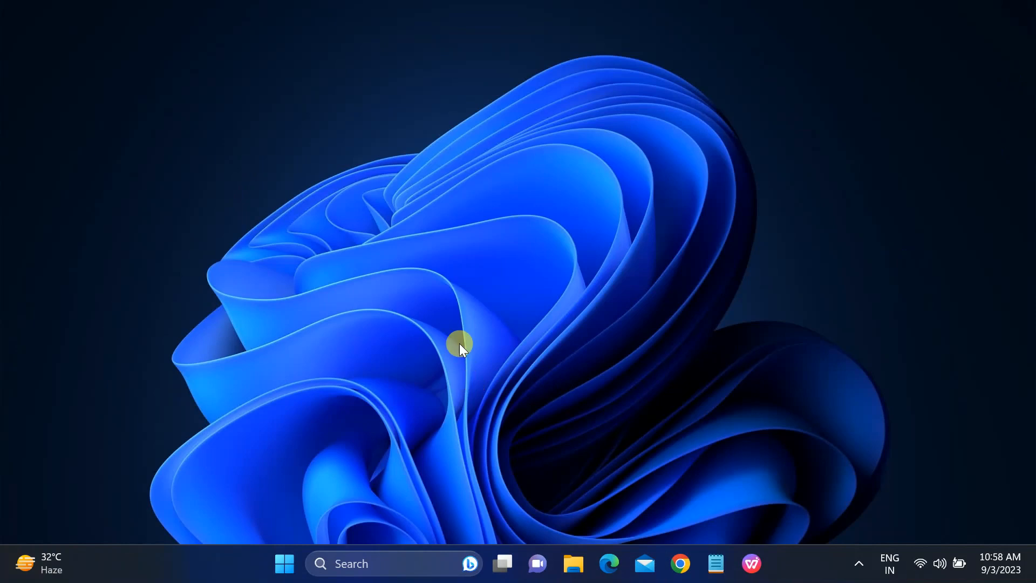
right_click(451, 265)
left_click(501, 274)
In the General privacy settings of Windows Settings, turn off locally relevant website content based on the language list and app launch tracking.
left_click(283, 566)
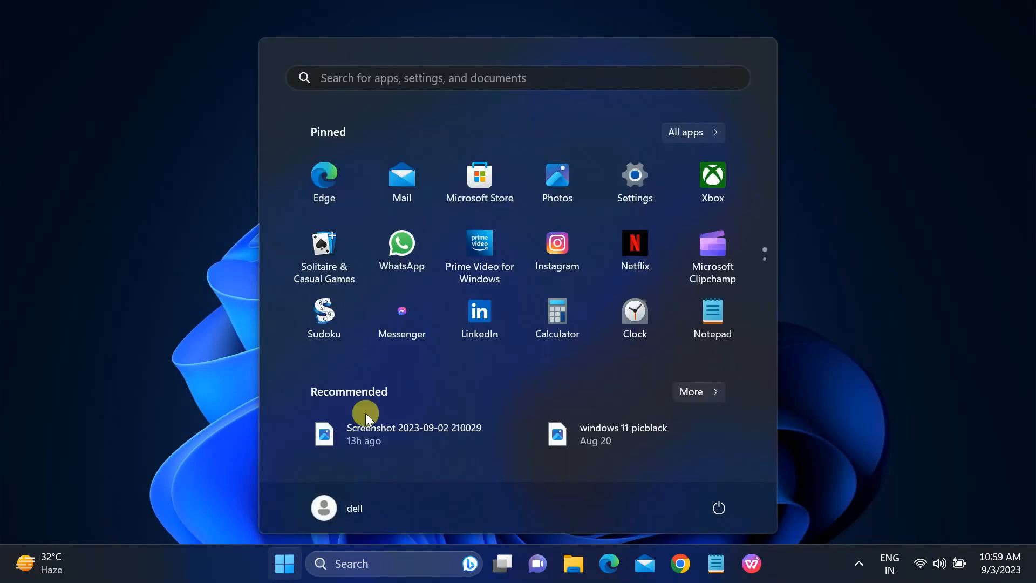
left_click(629, 201)
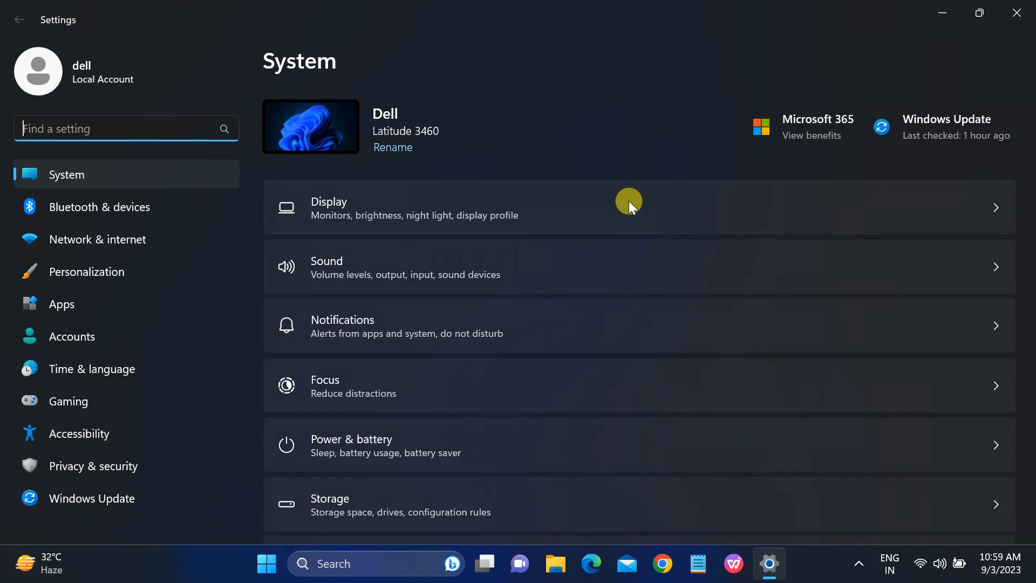
left_click(108, 472)
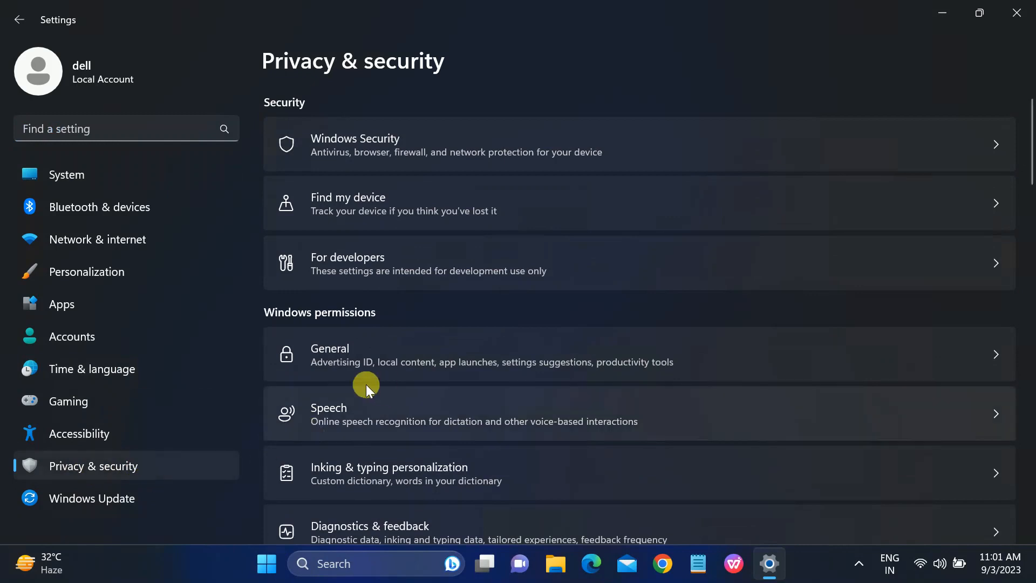
left_click(368, 362)
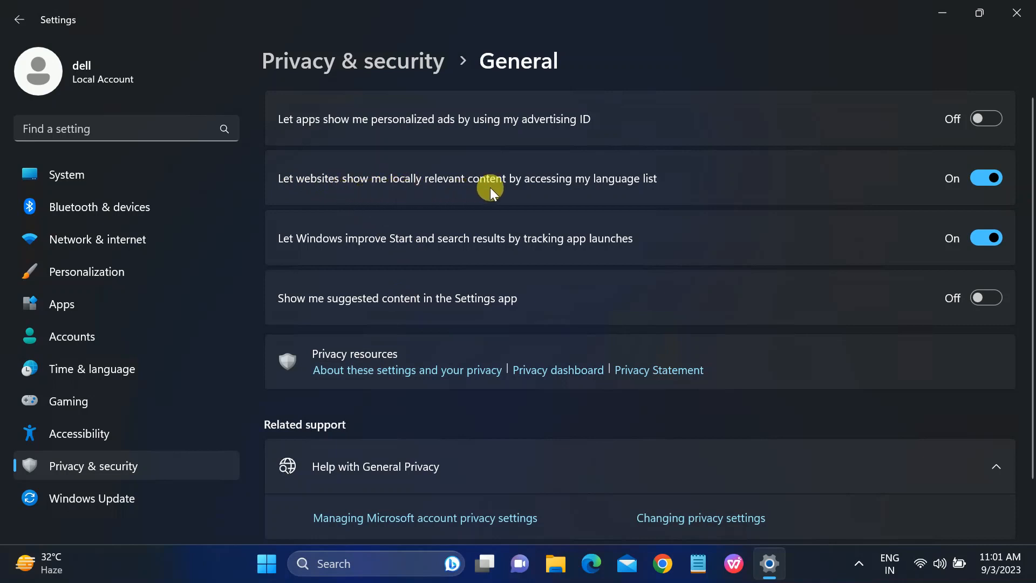
left_click(983, 179)
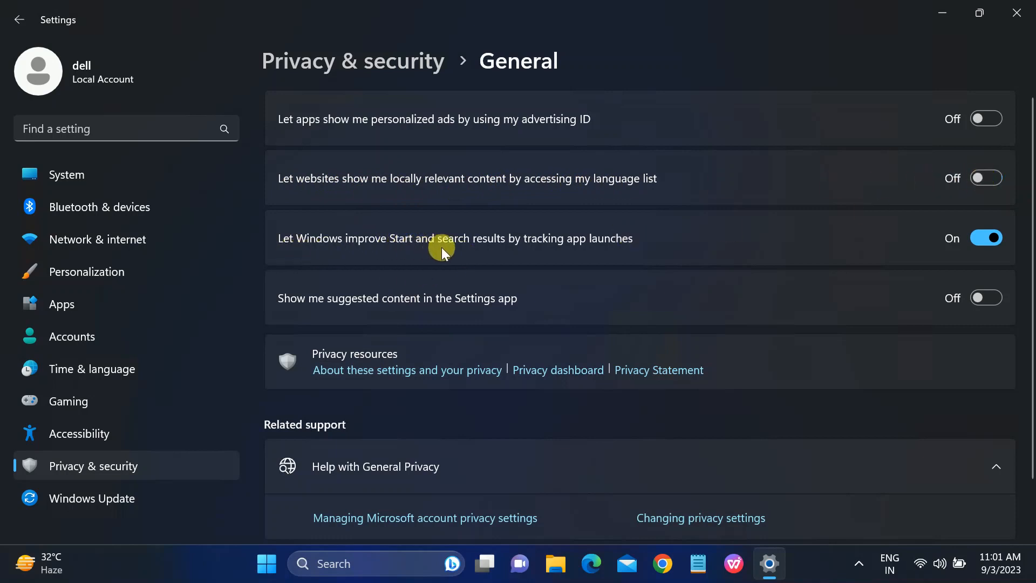
left_click(982, 235)
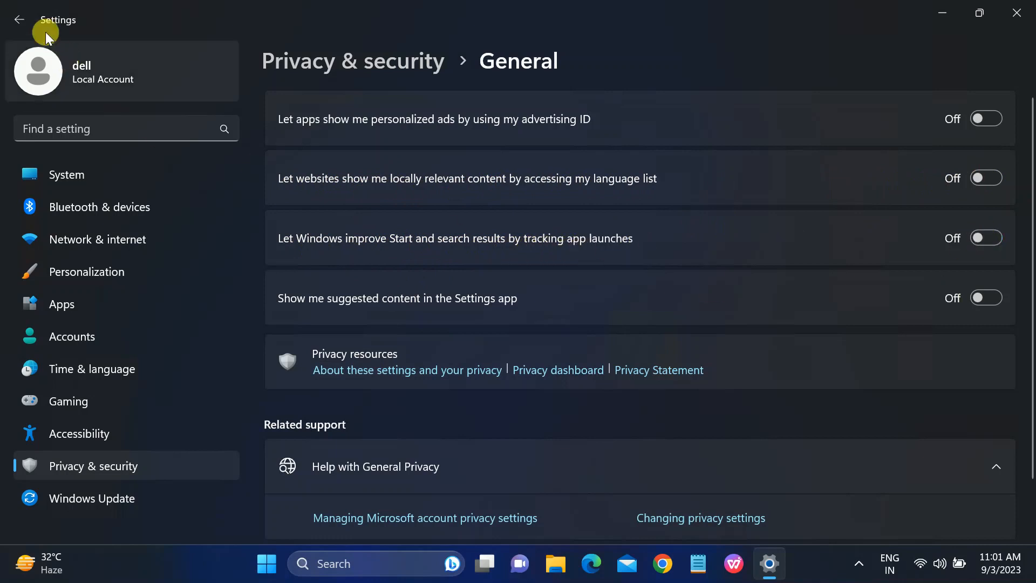
left_click(27, 23)
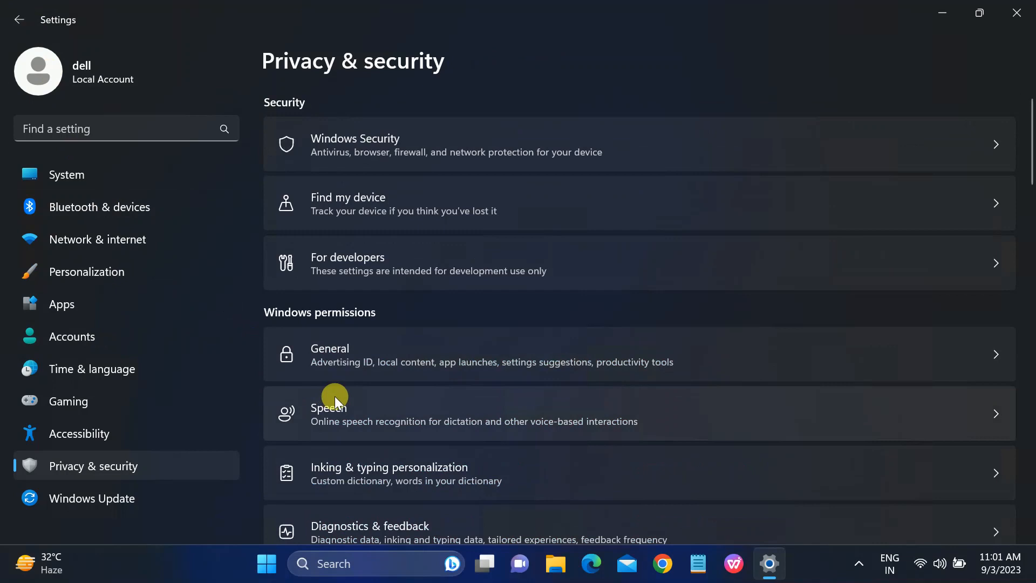
Check the online speech recognition setting and turn off the custom inking and typing dictionary.
left_click(355, 426)
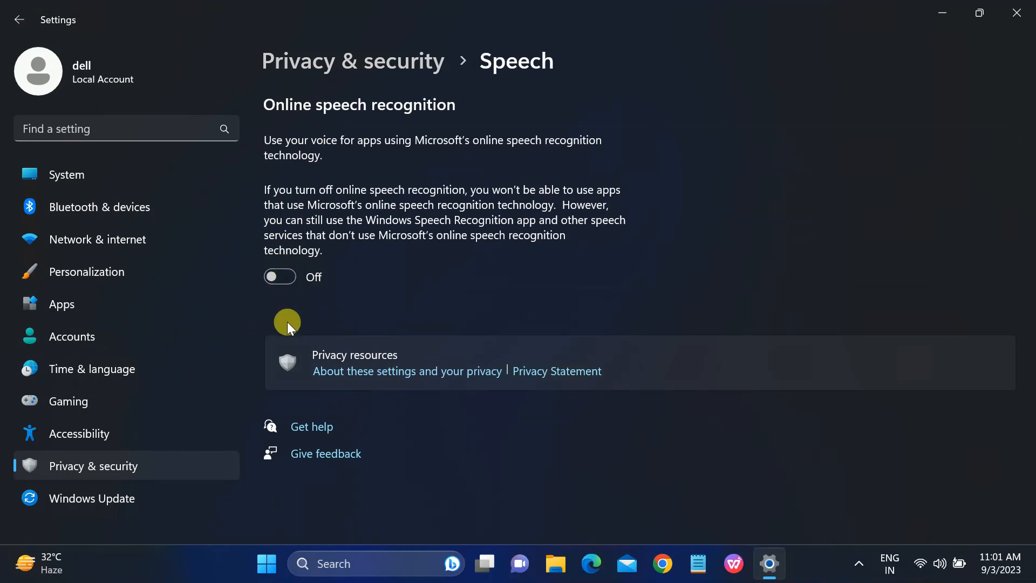
left_click(20, 19)
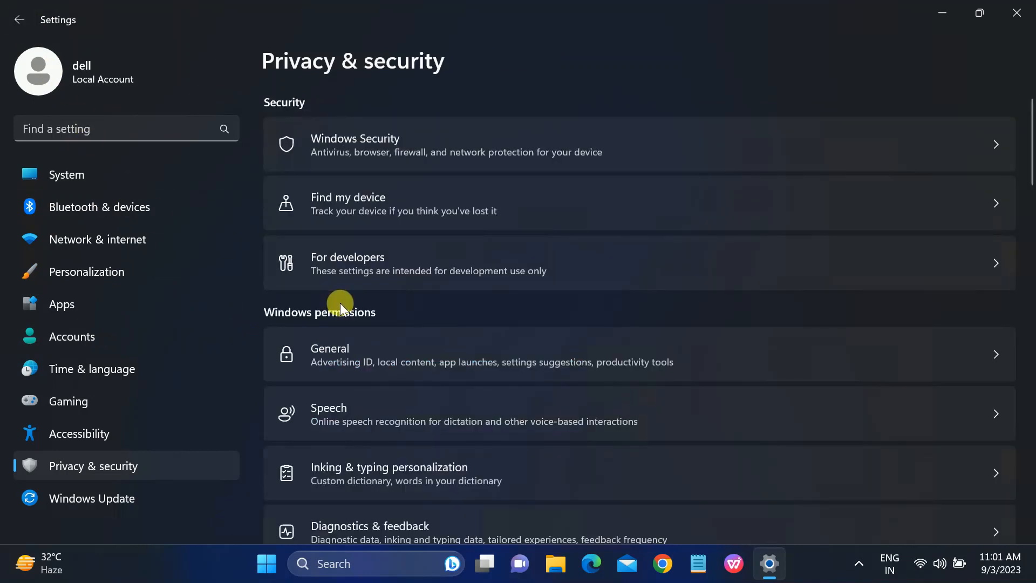
scroll(340, 304, "down", 3)
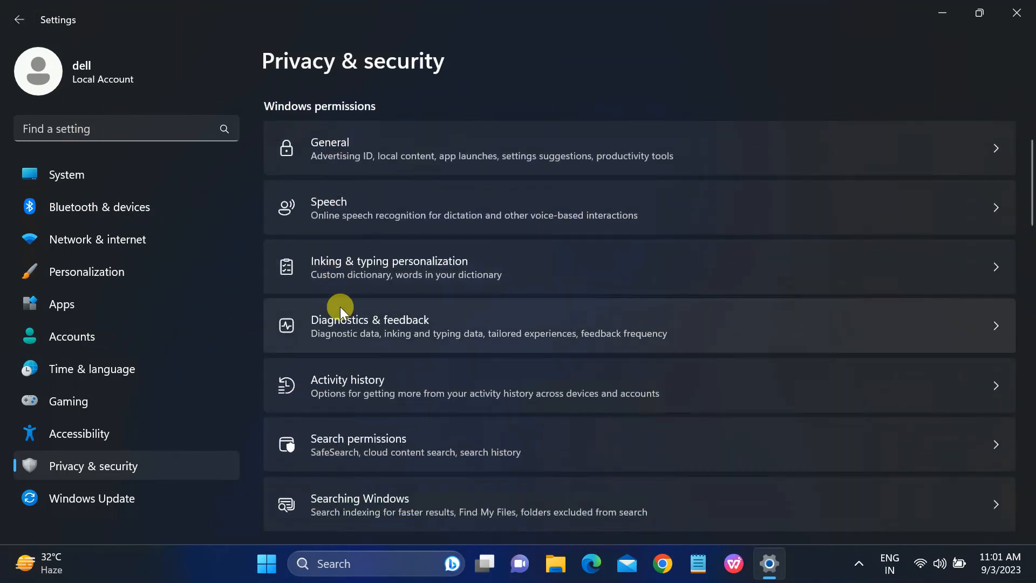
left_click(361, 274)
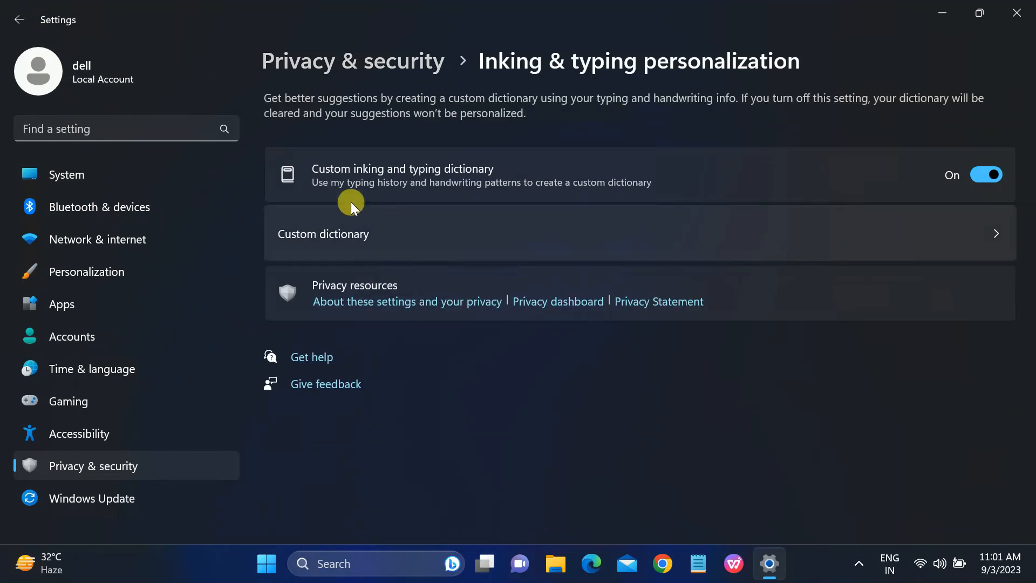
left_click(987, 172)
left_click(20, 19)
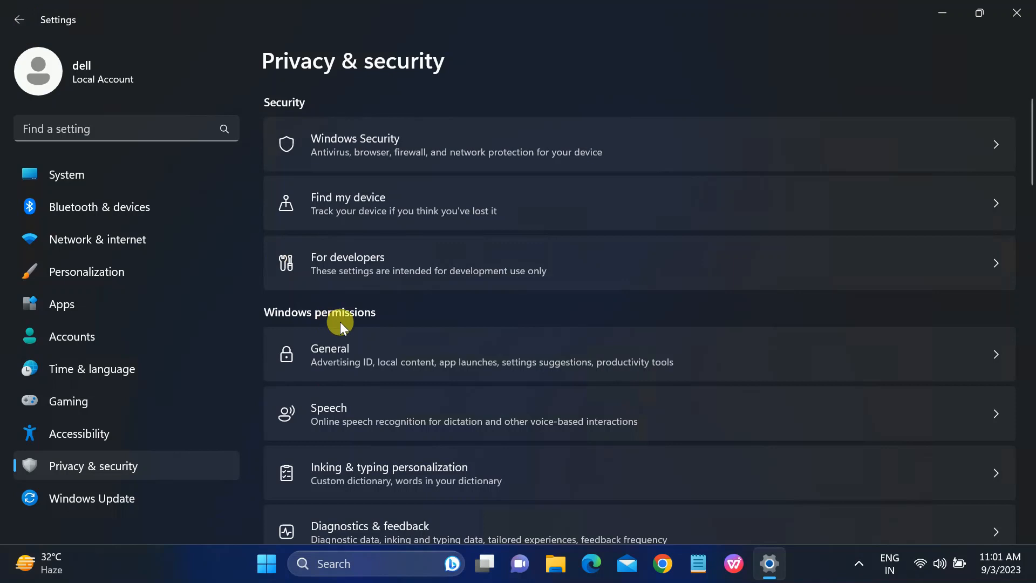
Turn off sending optional diagnostic data in Diagnostics & feedback and return to the Privacy & security overview.
scroll(345, 326, "down", 3)
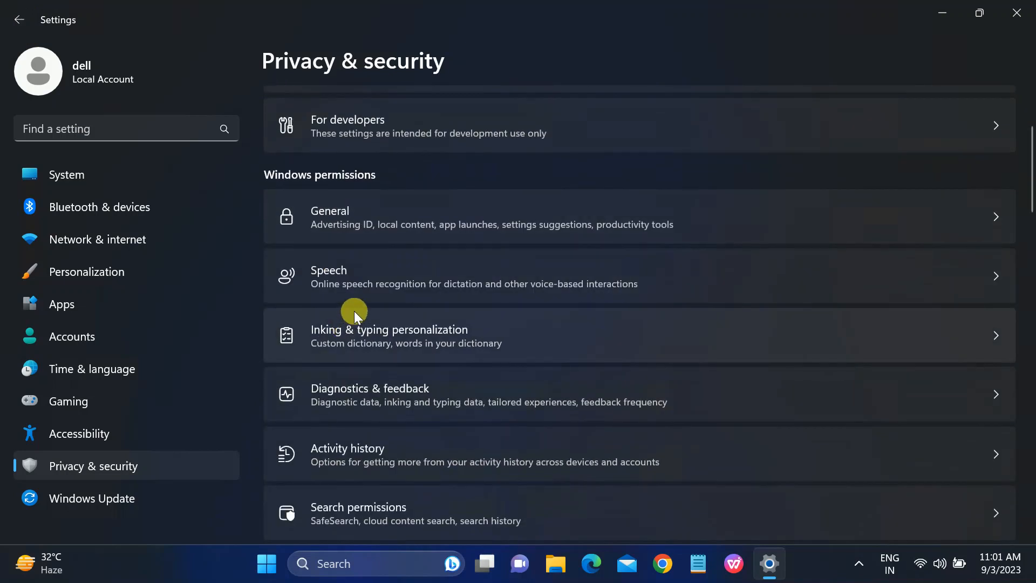
scroll(364, 345, "down", 2)
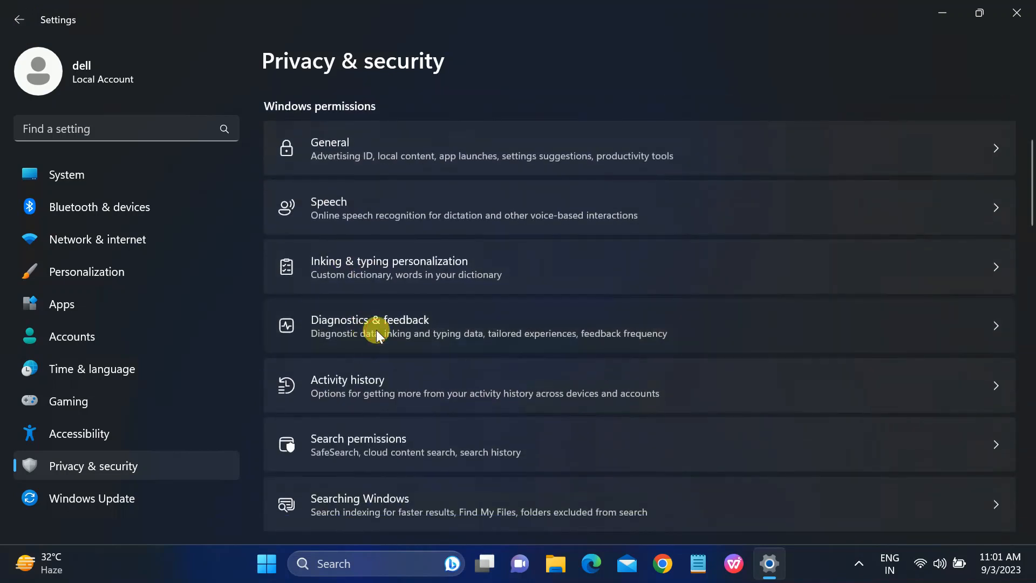
left_click(377, 329)
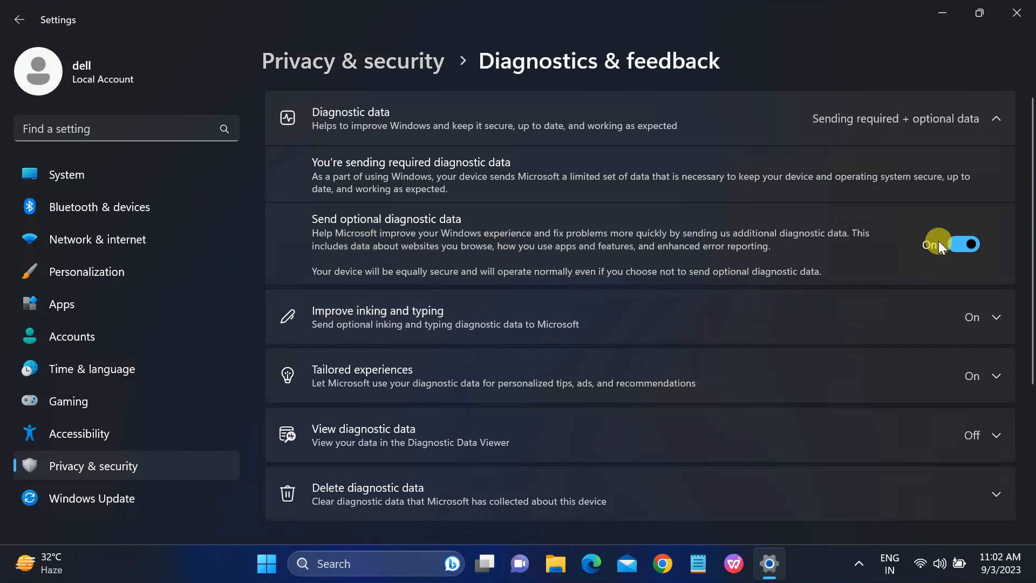
left_click(959, 244)
scroll(377, 360, "down", 1)
scroll(336, 361, "down", 3)
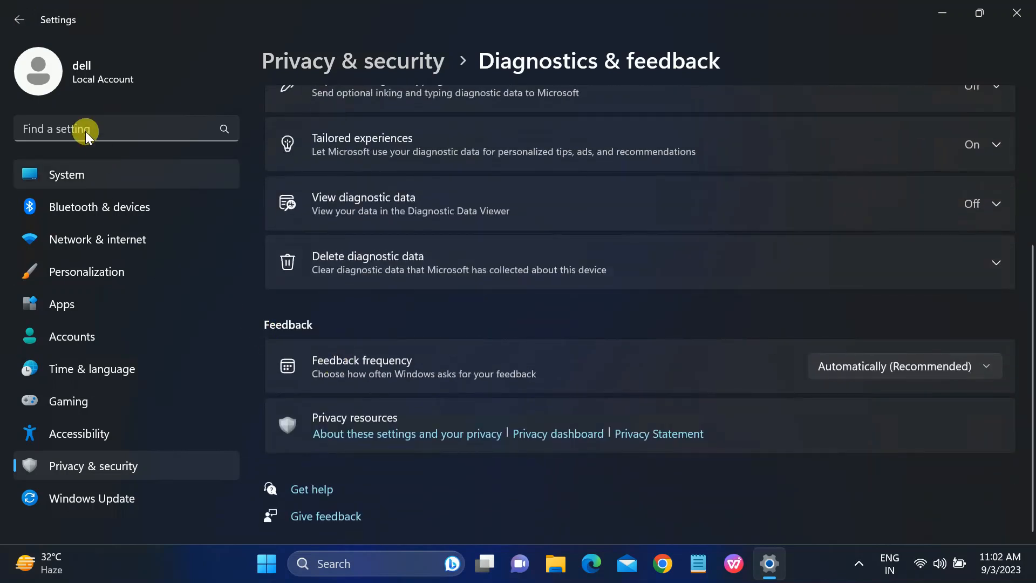
left_click(11, 21)
Turn off storing activity history on this device in the Activity history privacy settings.
scroll(372, 371, "down", 2)
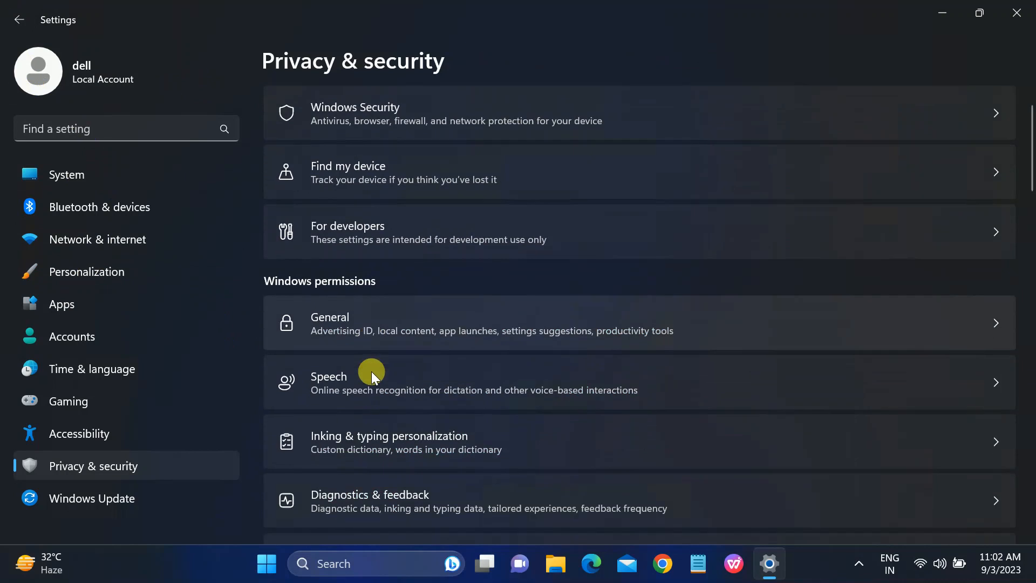
scroll(372, 371, "down", 1)
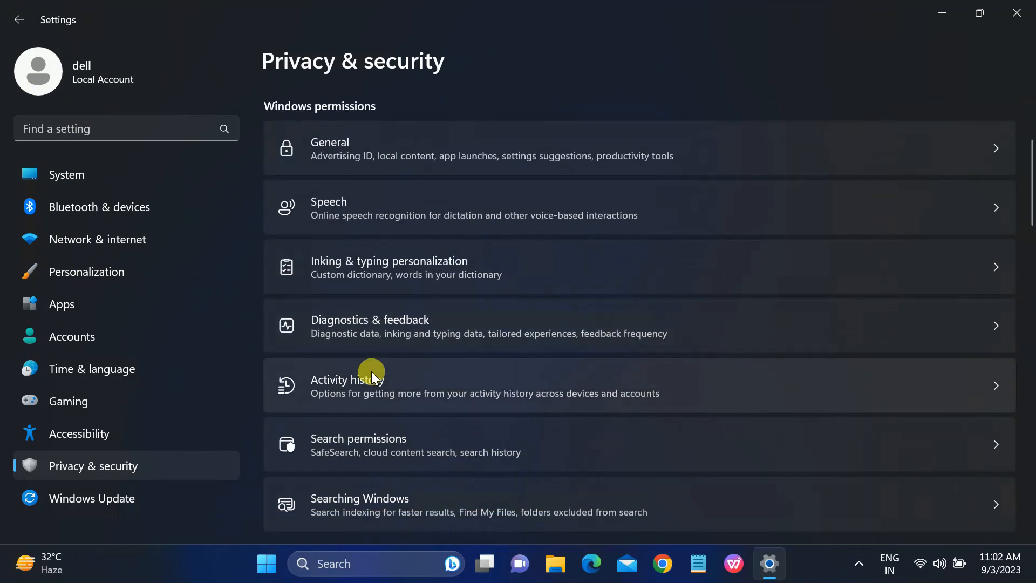
left_click(369, 393)
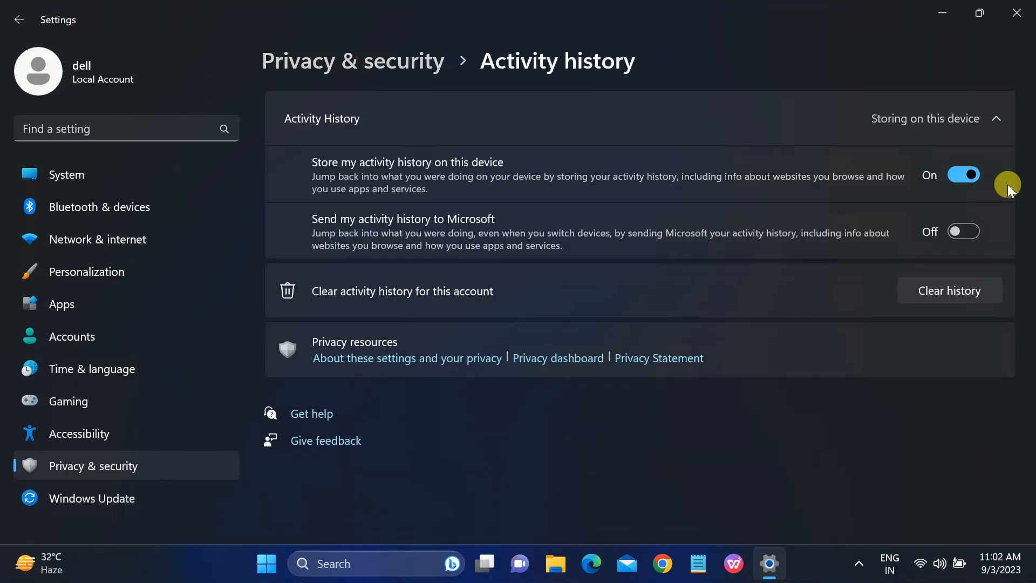
left_click(956, 176)
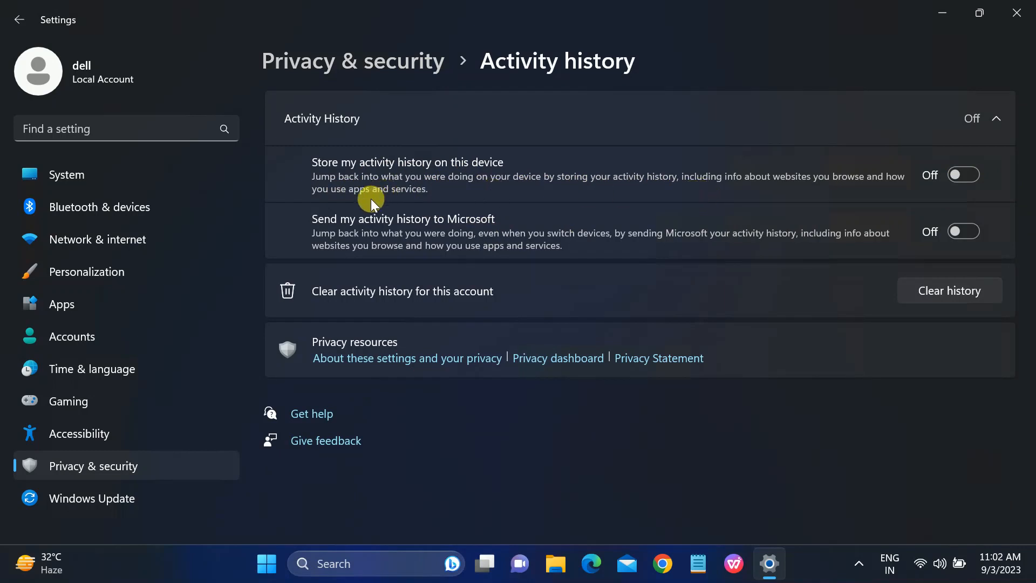
Review the app permissions under Privacy & security and check the Notifications access settings.
left_click(19, 20)
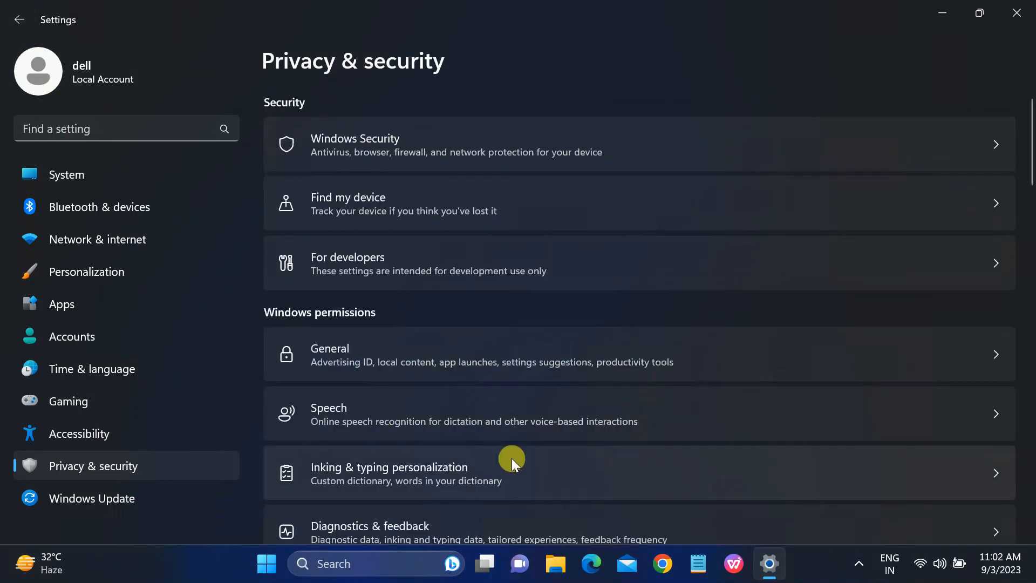
scroll(513, 461, "down", 5)
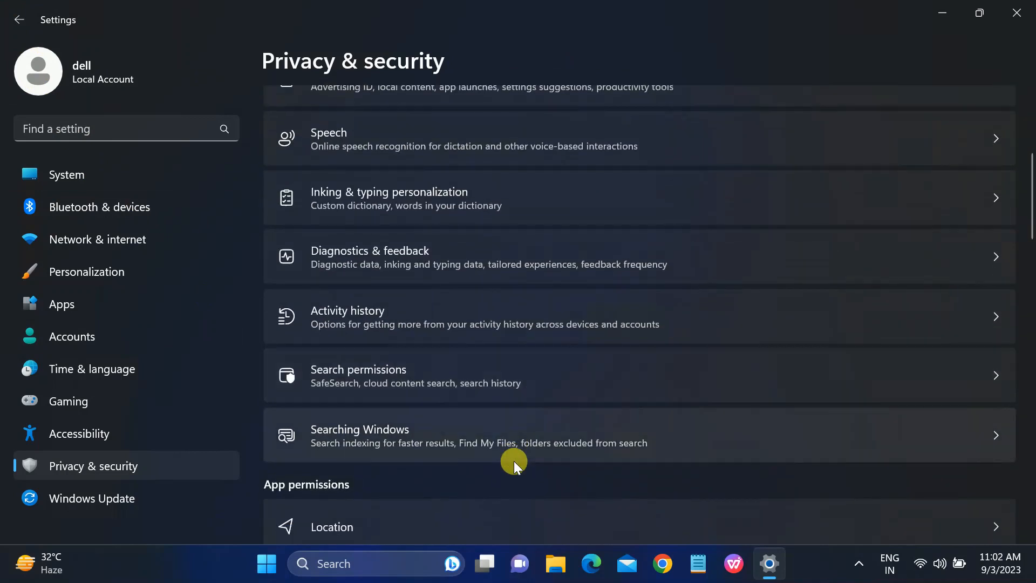
scroll(514, 461, "down", 1)
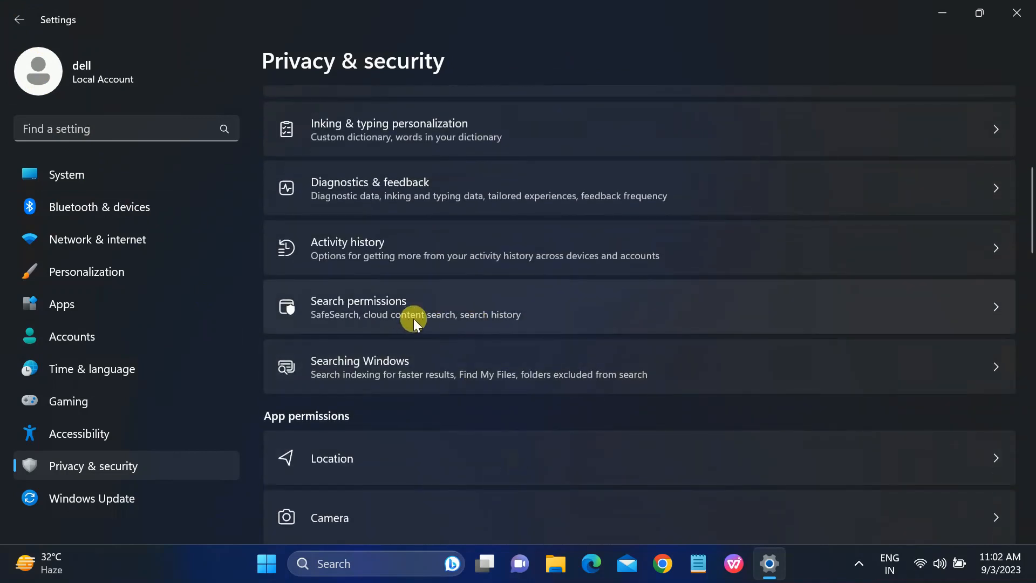
scroll(417, 365, "down", 1)
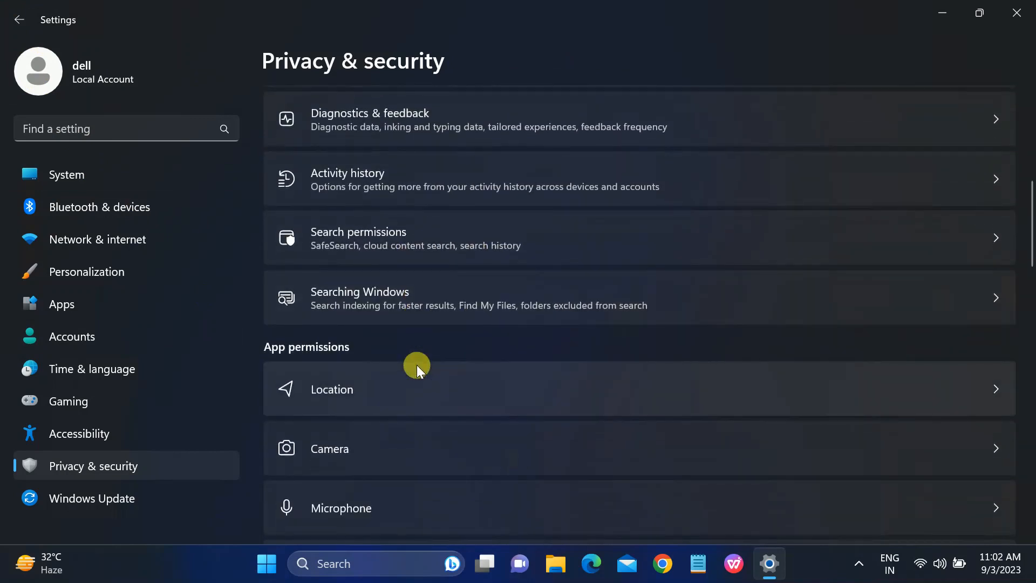
scroll(417, 365, "down", 4)
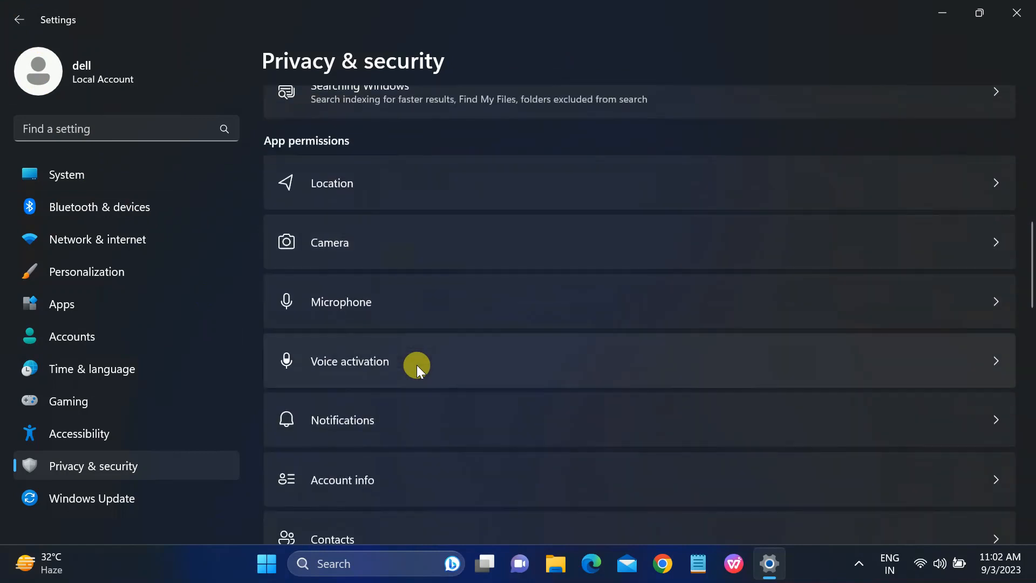
left_click(403, 348)
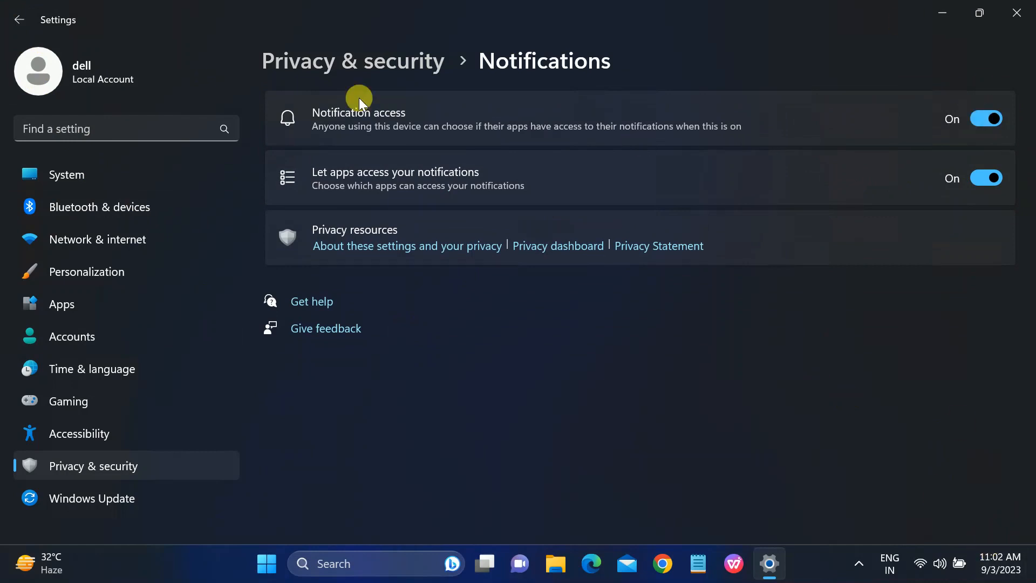
left_click(28, 21)
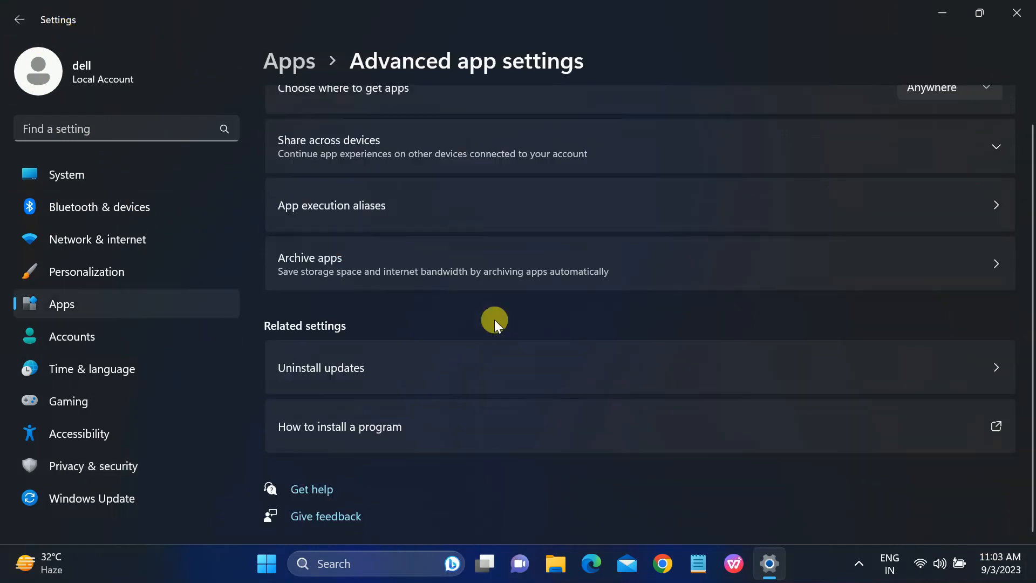
Close Settings and refresh the desktop.
left_click(1011, 22)
right_click(587, 161)
left_click(584, 156)
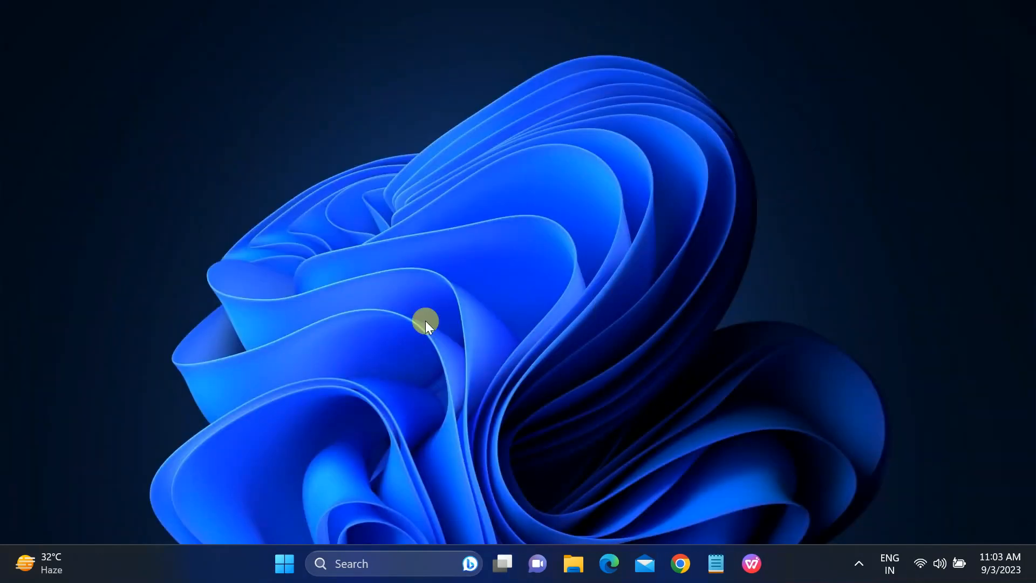
Search Windows for "crea", open Create and format hard disk partitions, and maximize the Disk Management window.
left_click(359, 563)
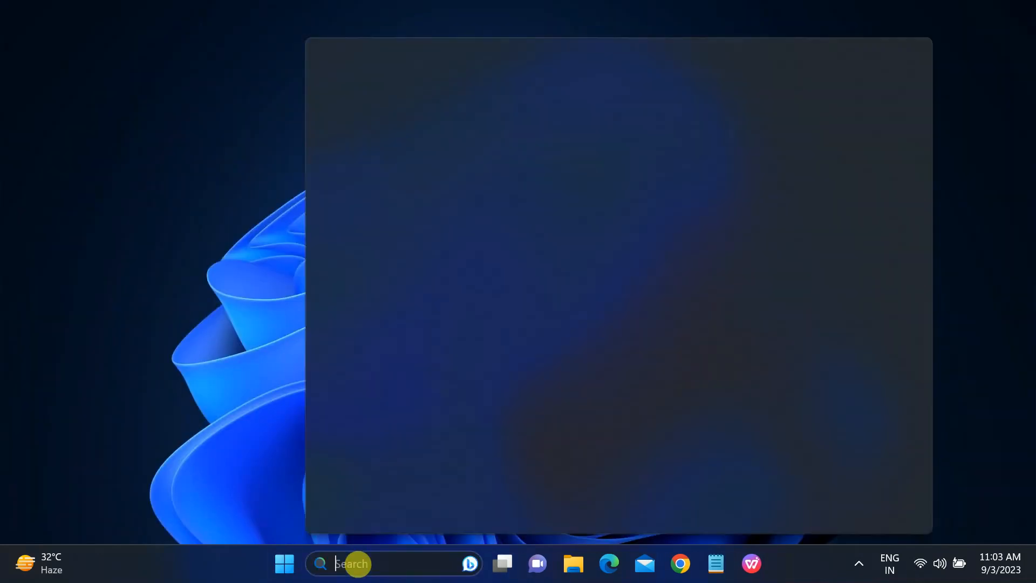
type("crea")
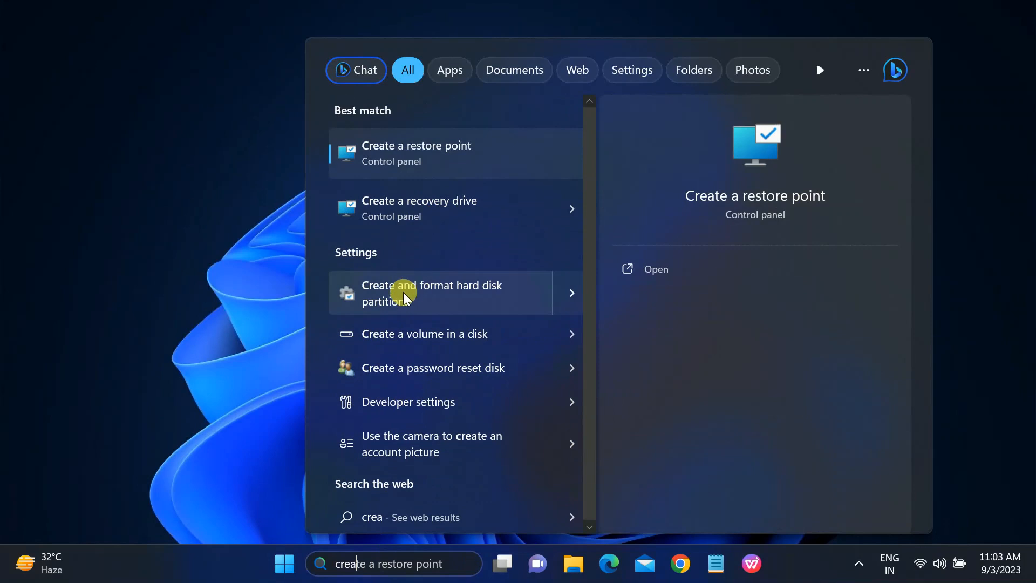
left_click(445, 297)
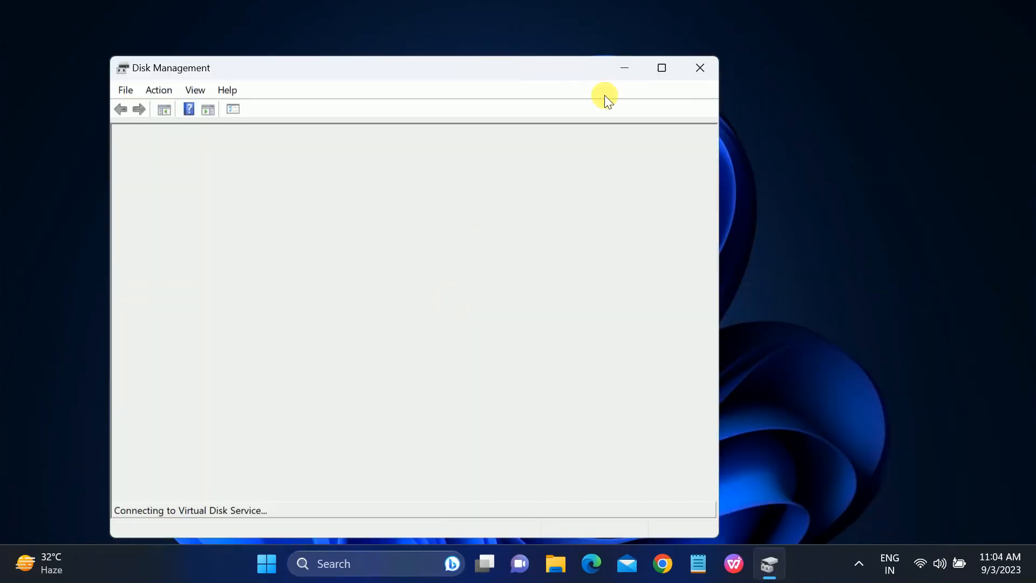
left_click(662, 69)
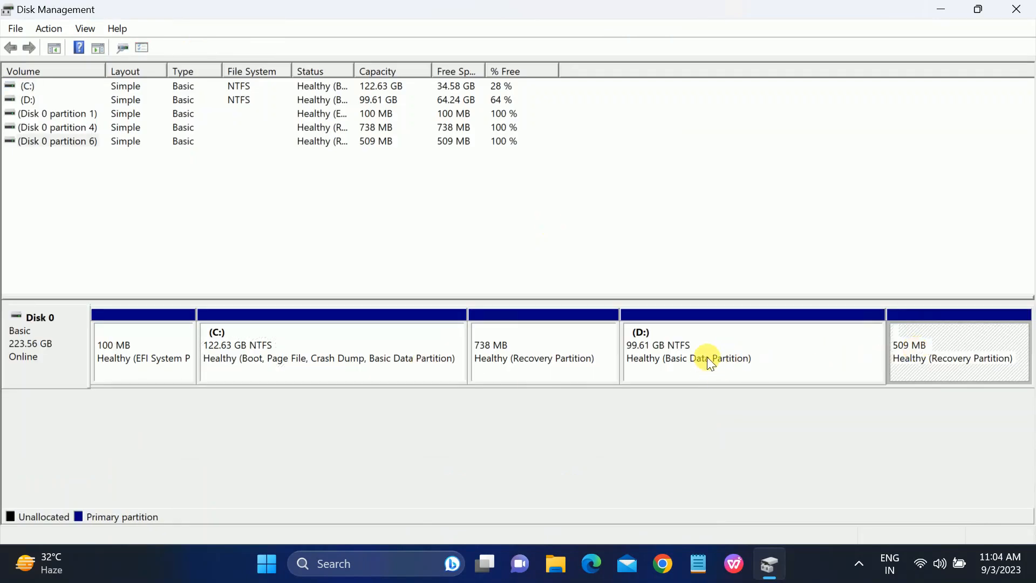
Look at the volume operations available for the D: partition, and view This PC in File Explorer.
right_click(684, 352)
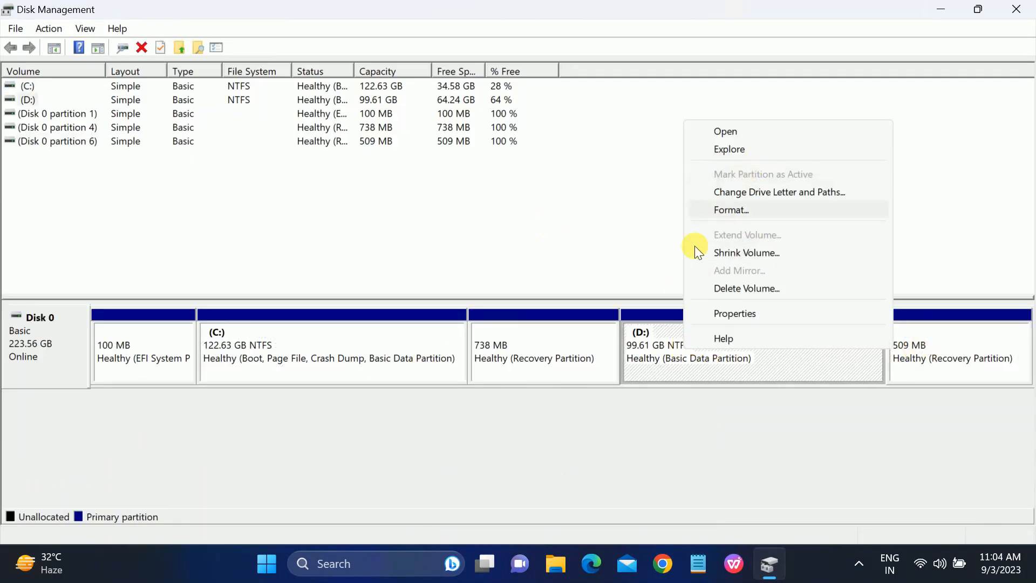
left_click(656, 350)
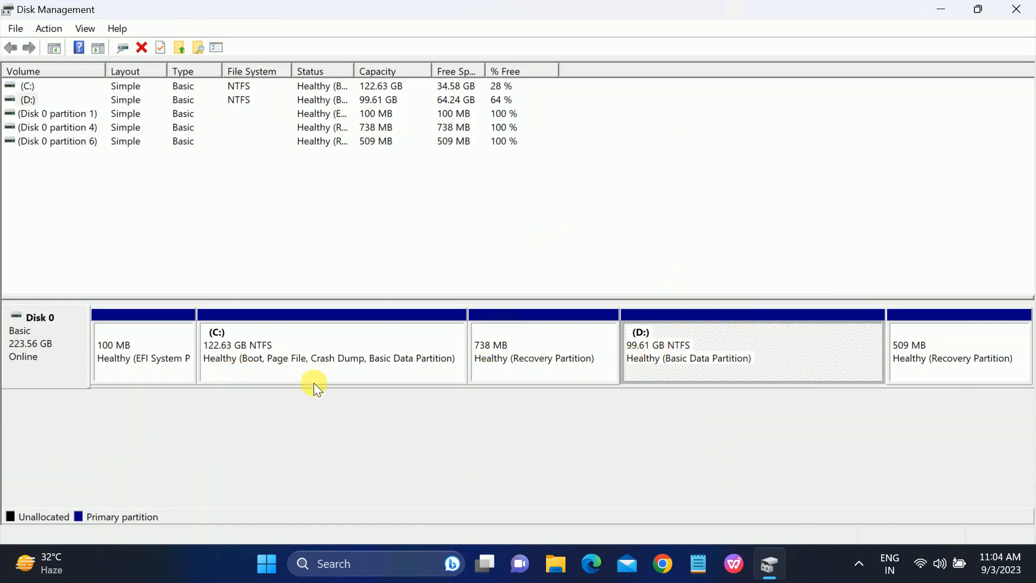
left_click(556, 567)
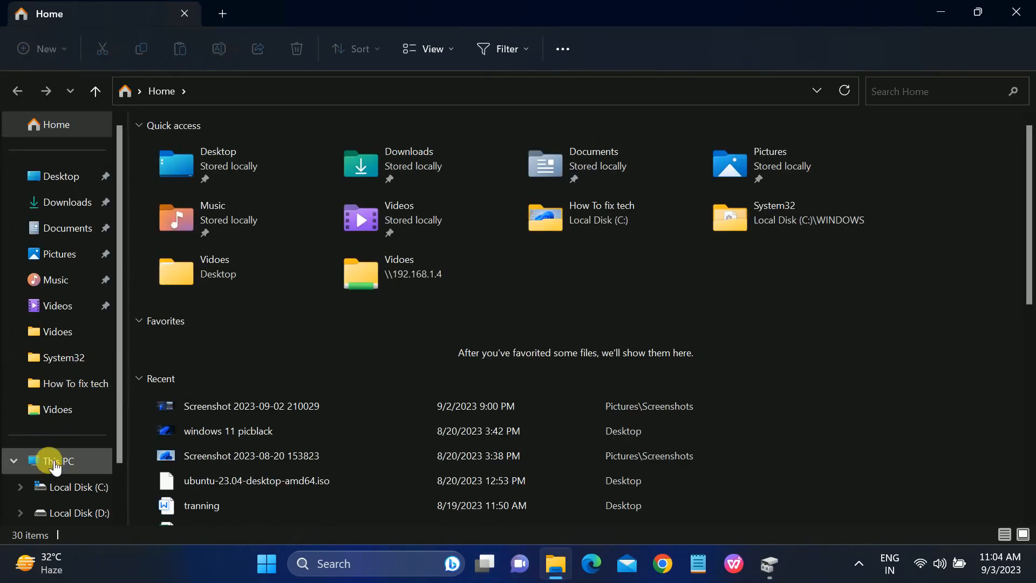
left_click(54, 465)
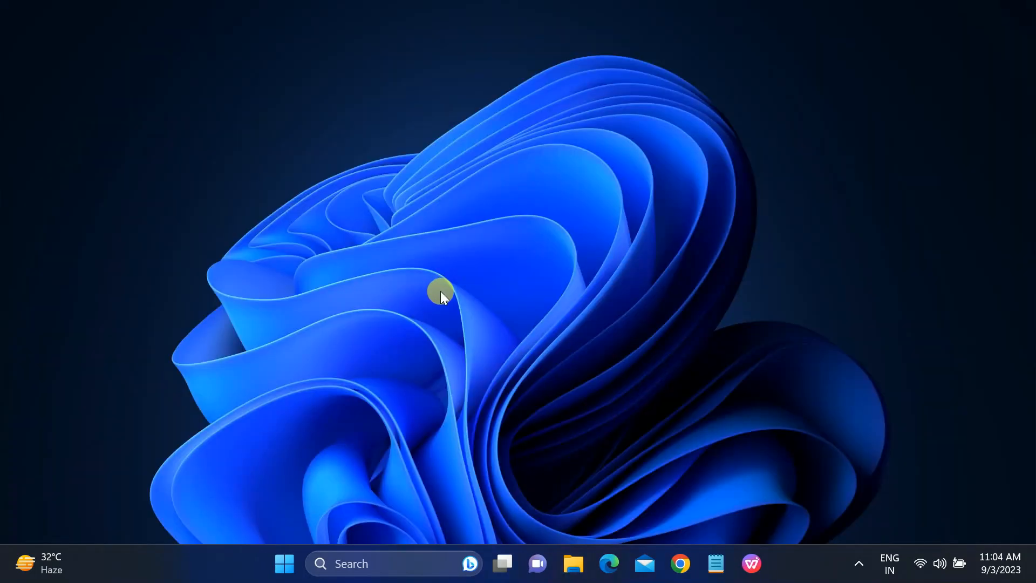
Refresh the desktop and check for Windows updates in Settings.
right_click(440, 290)
left_click(447, 274)
left_click(292, 562)
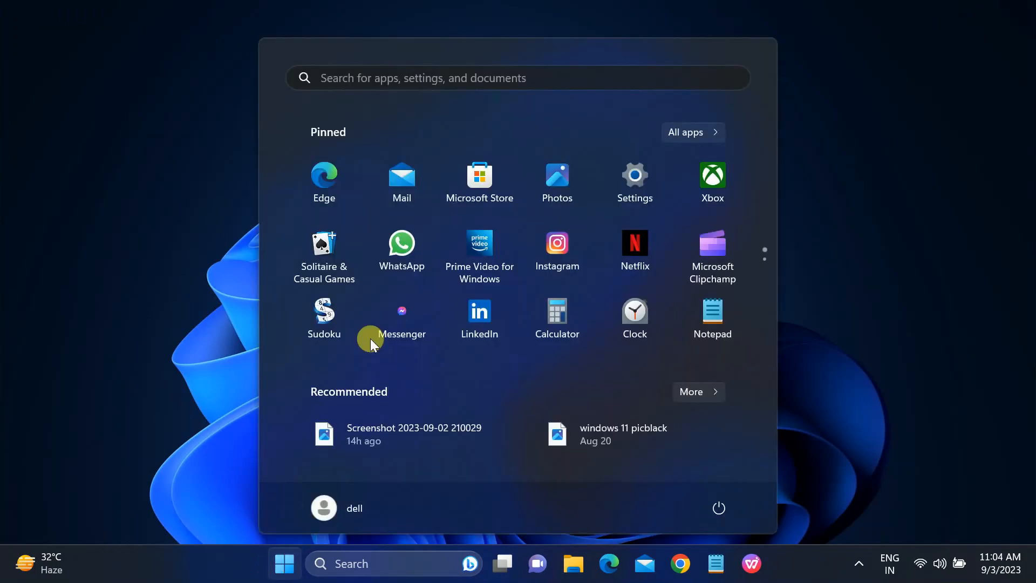
left_click(647, 186)
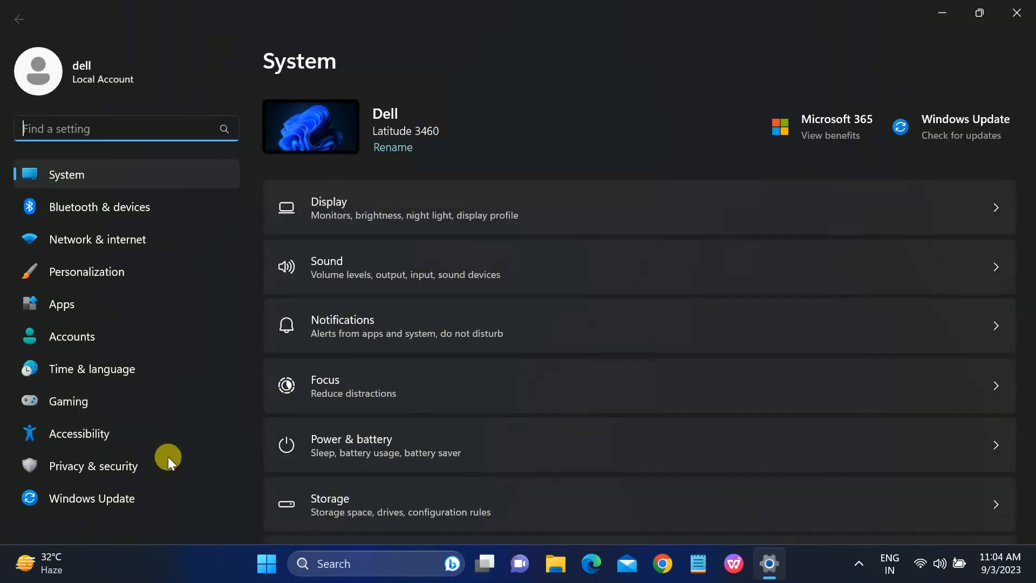
left_click(135, 494)
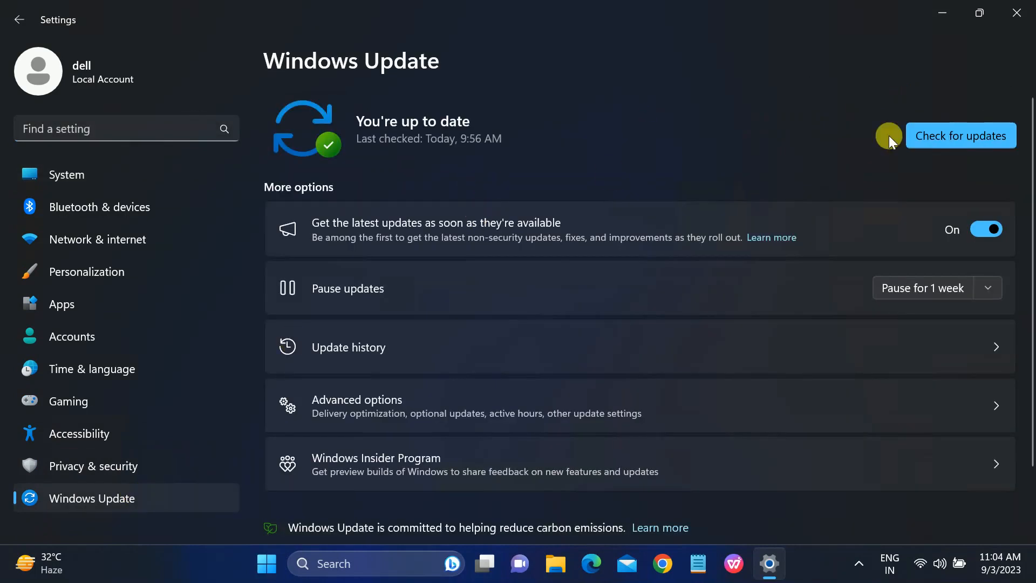
left_click(957, 135)
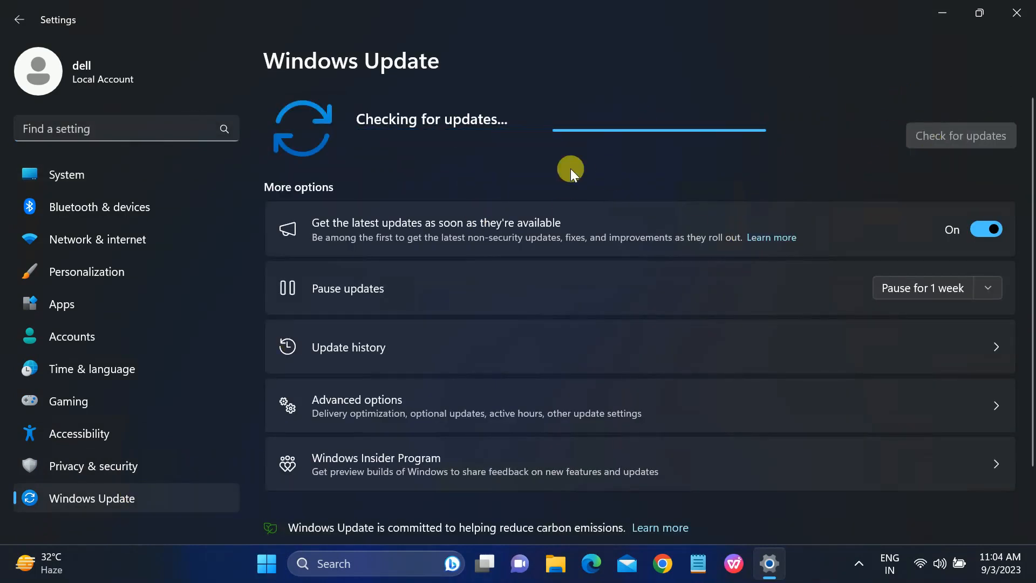